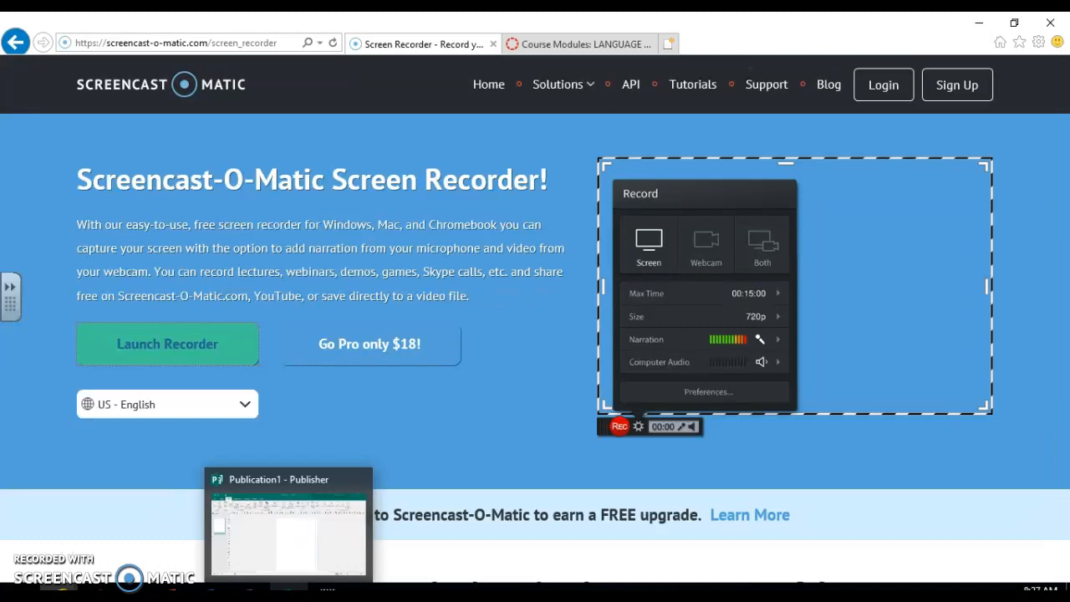
Step: Switch to Publisher, insert the Dotted Crescent bar from the Borders & Accents library, and stretch it across the page's top margin
{"action": "left_click", "coordinate": [288, 588]}
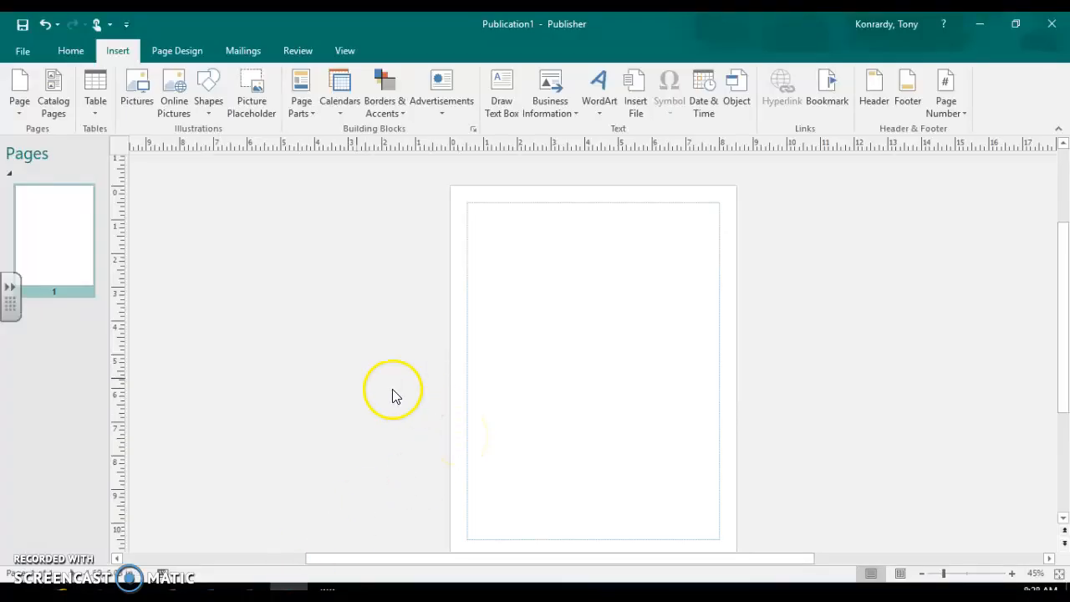
{"action": "left_click", "coordinate": [380, 80]}
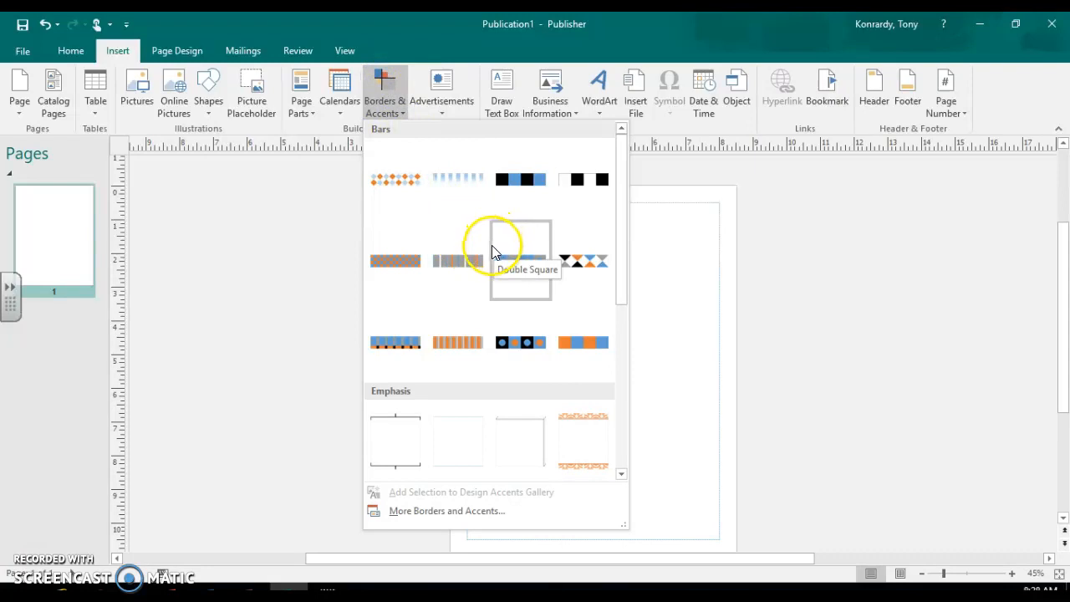
{"action": "left_click", "coordinate": [462, 511]}
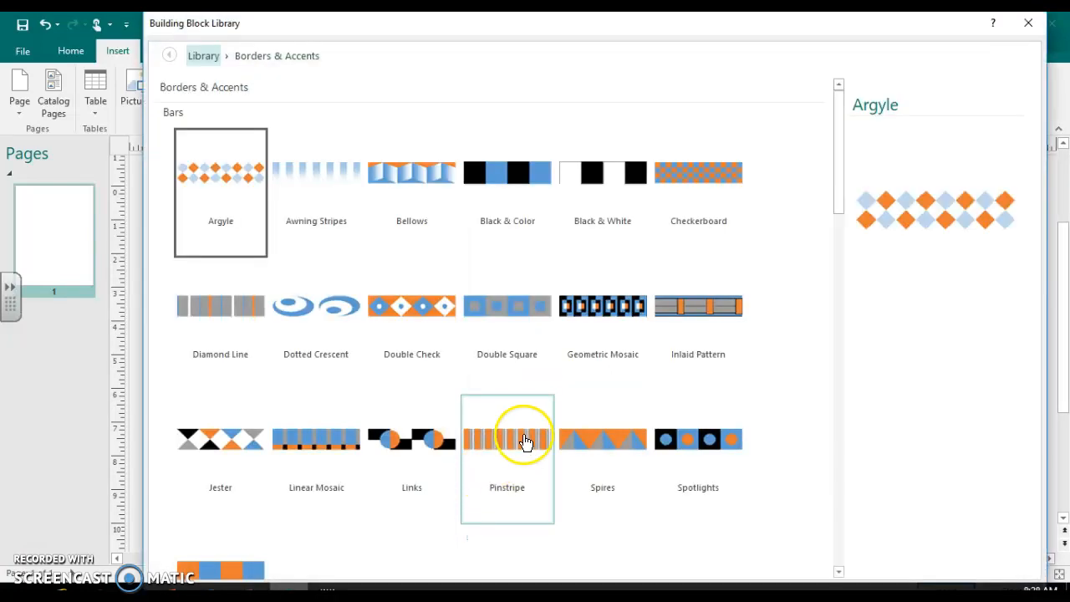
{"action": "scroll", "coordinate": [522, 441], "scroll_direction": "down", "scroll_amount": 4}
{"action": "scroll", "coordinate": [525, 444], "scroll_direction": "up", "scroll_amount": 3}
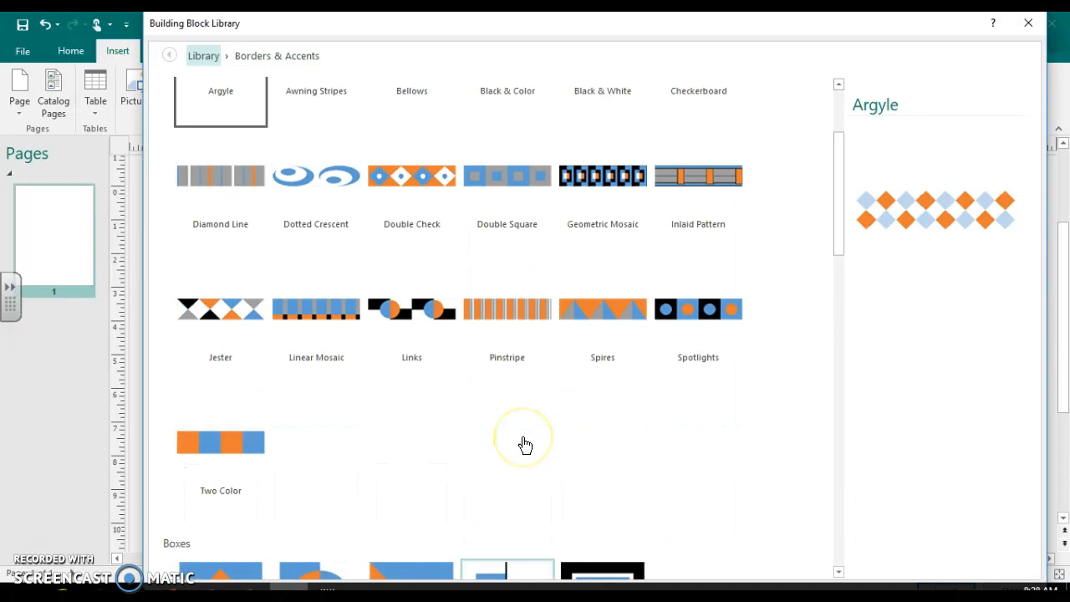
{"action": "left_click", "coordinate": [324, 182]}
{"action": "double_click", "coordinate": [325, 182]}
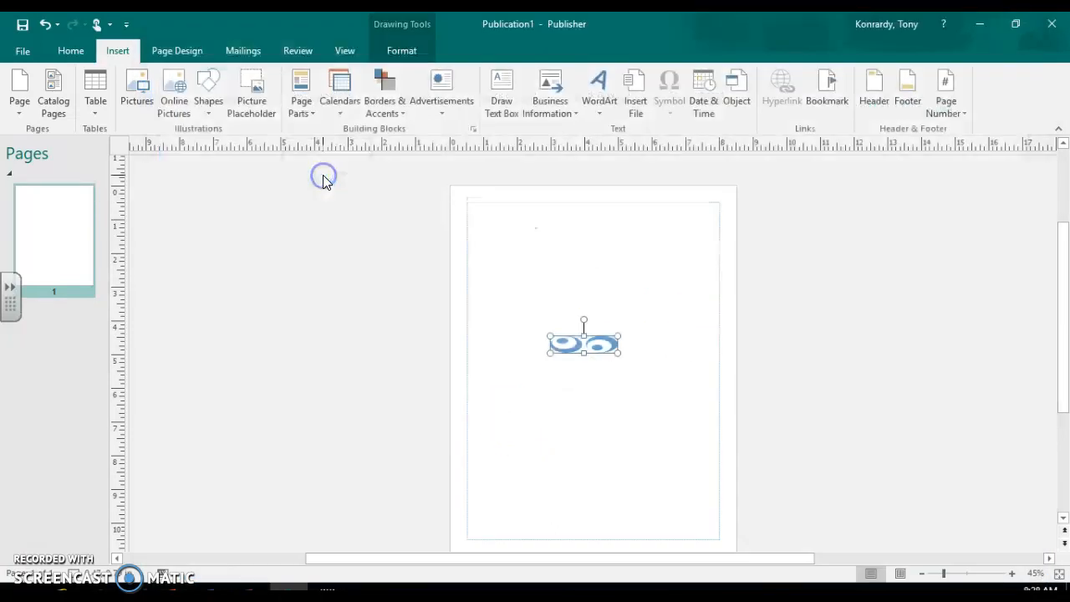
{"action": "left_click_drag", "start_coordinate": [624, 353], "coordinate": [711, 230]}
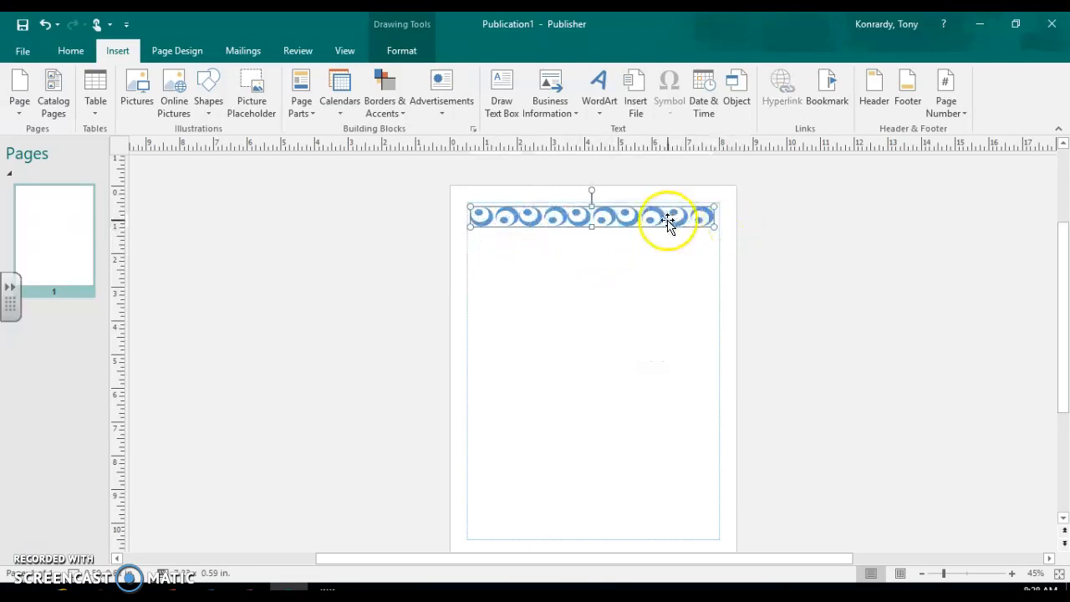
Step: Copy the Dotted Crescent bar and place the duplicate along the bottom margin of the page
{"action": "right_click", "coordinate": [668, 223]}
{"action": "left_click", "coordinate": [693, 250]}
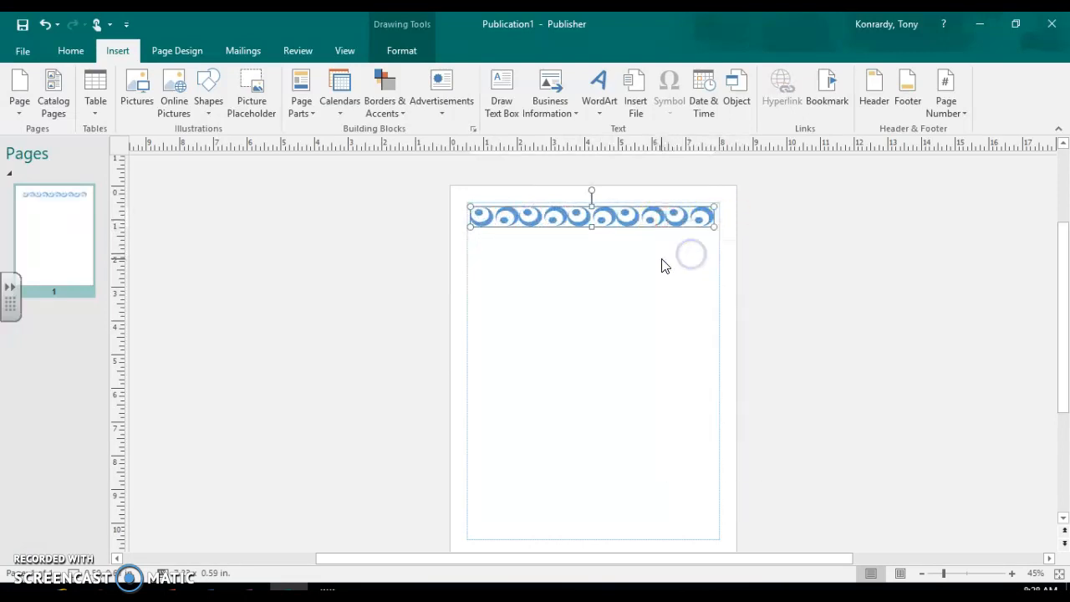
{"action": "left_click", "coordinate": [652, 268]}
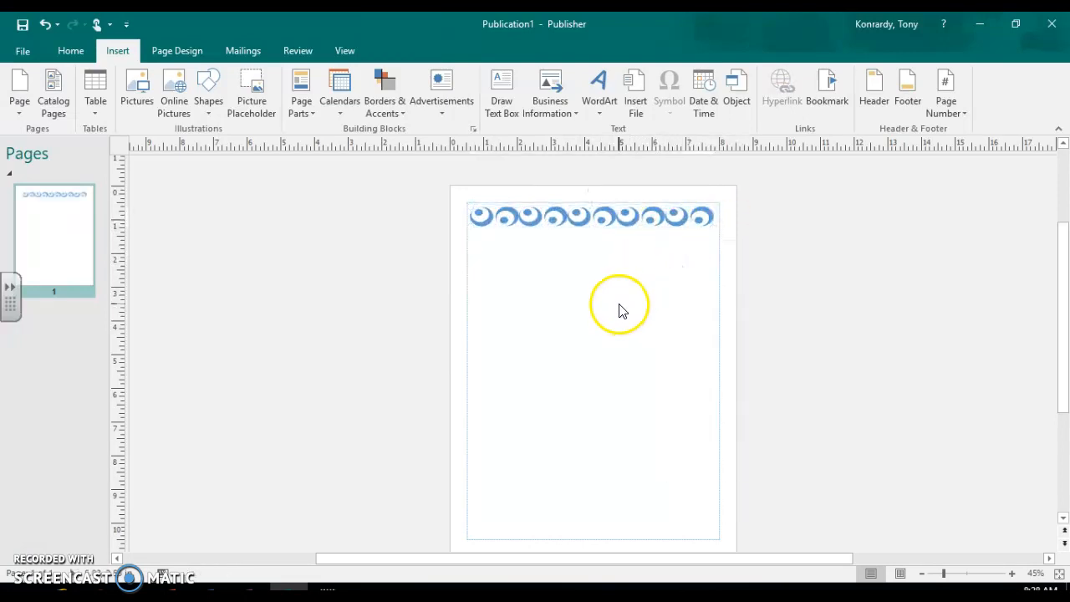
{"action": "key", "text": "ctrl+v"}
{"action": "left_click_drag", "start_coordinate": [650, 232], "coordinate": [650, 539]}
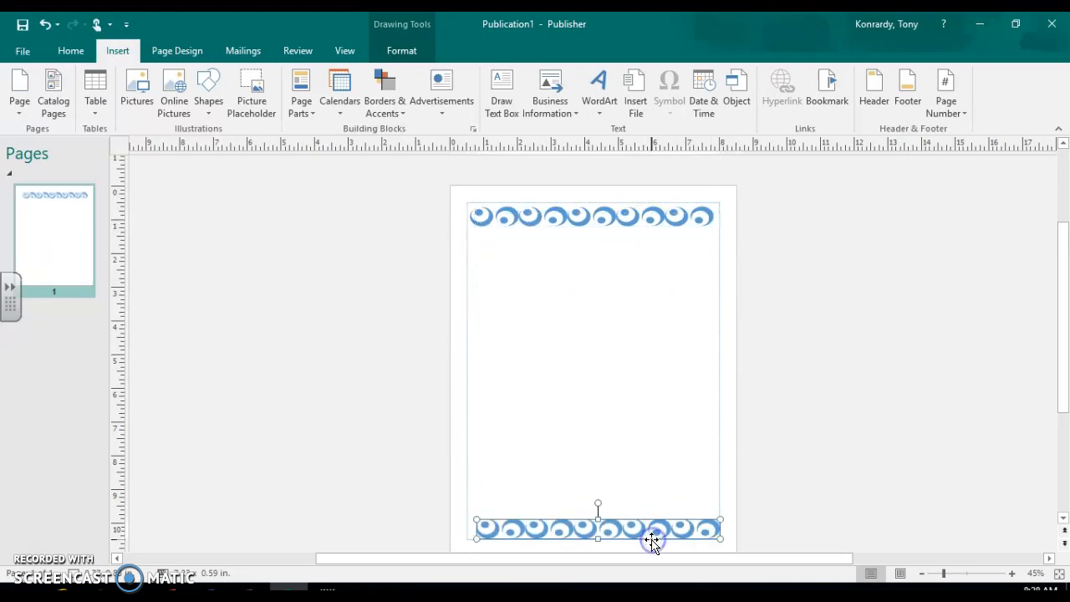
Step: Rotate the top crescent bar to vertical and stretch it down the page's left margin to the bottom bar
{"action": "left_click", "coordinate": [601, 217]}
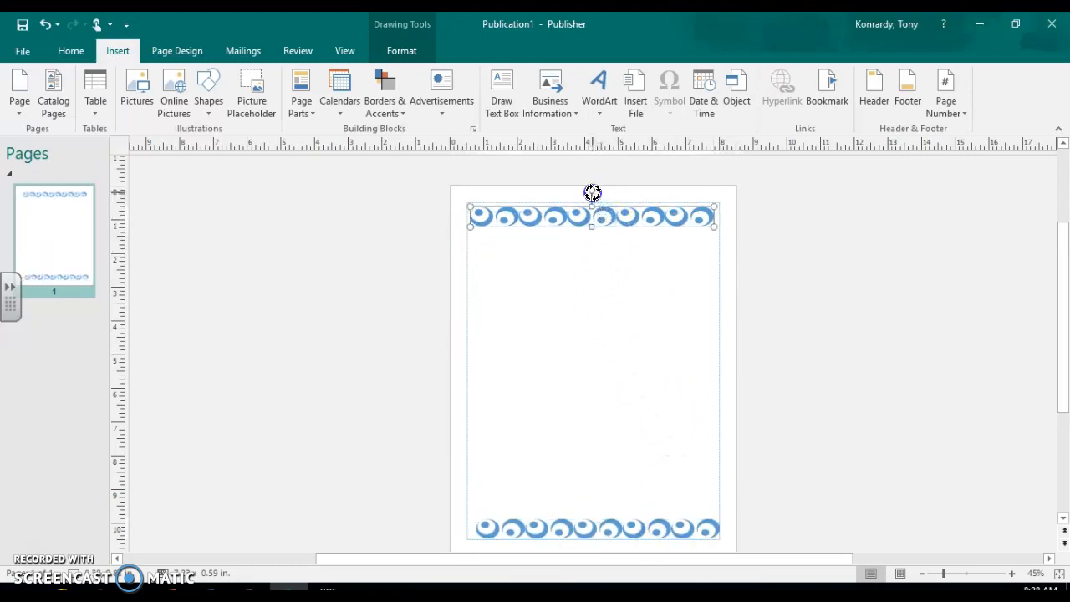
{"action": "left_click_drag", "start_coordinate": [592, 193], "coordinate": [484, 334]}
{"action": "left_click_drag", "start_coordinate": [478, 448], "coordinate": [487, 517]}
{"action": "left_click", "coordinate": [860, 421]}
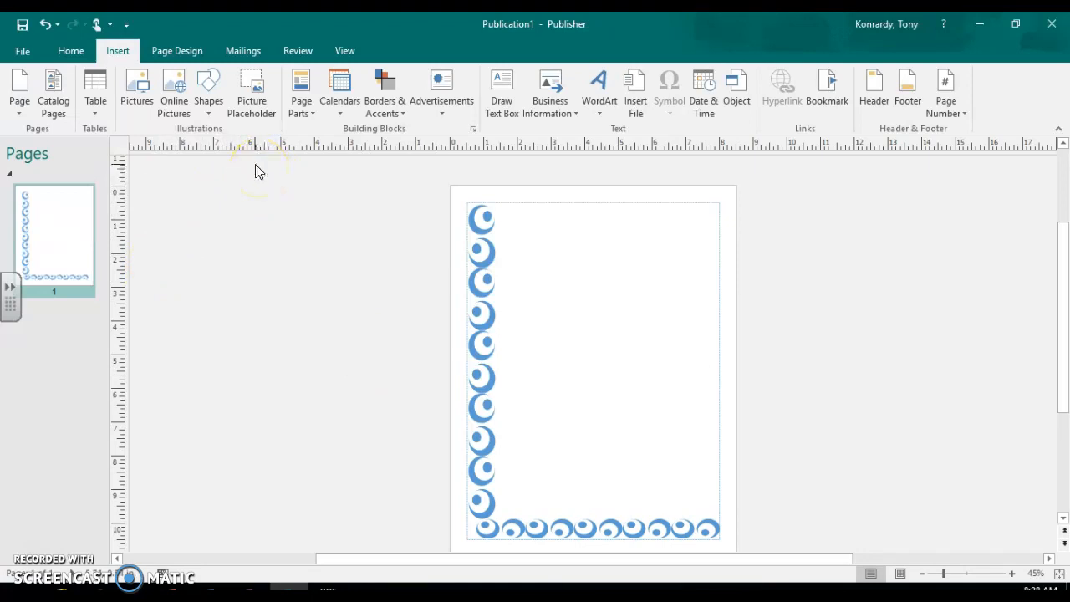
Step: Search Bing for "golden retriever" and insert the picture of the puppy litter on the blue cushion
{"action": "left_click", "coordinate": [173, 111]}
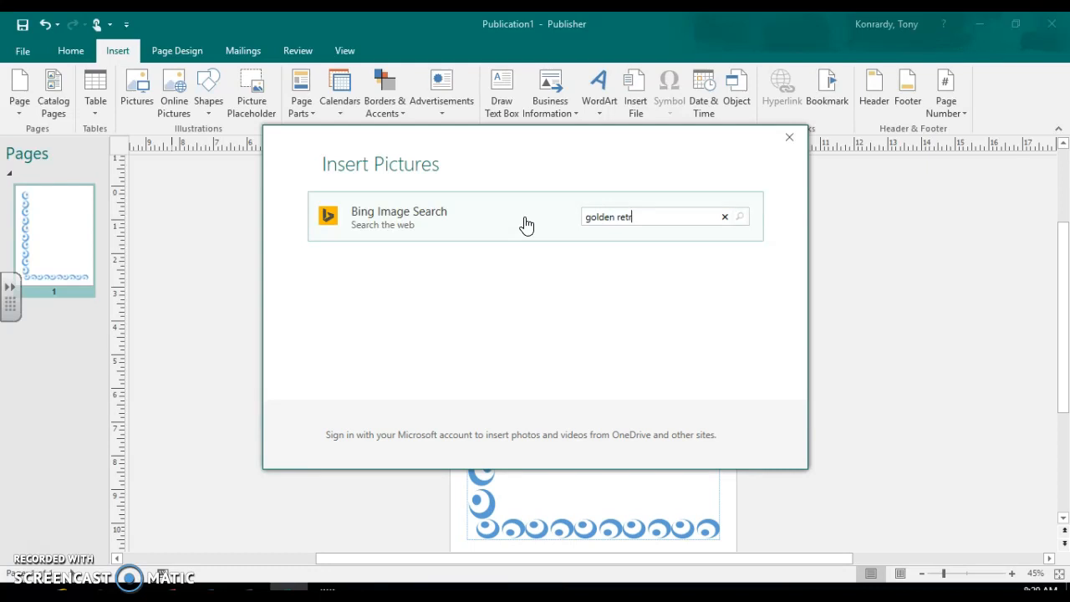
{"action": "key", "text": "Return"}
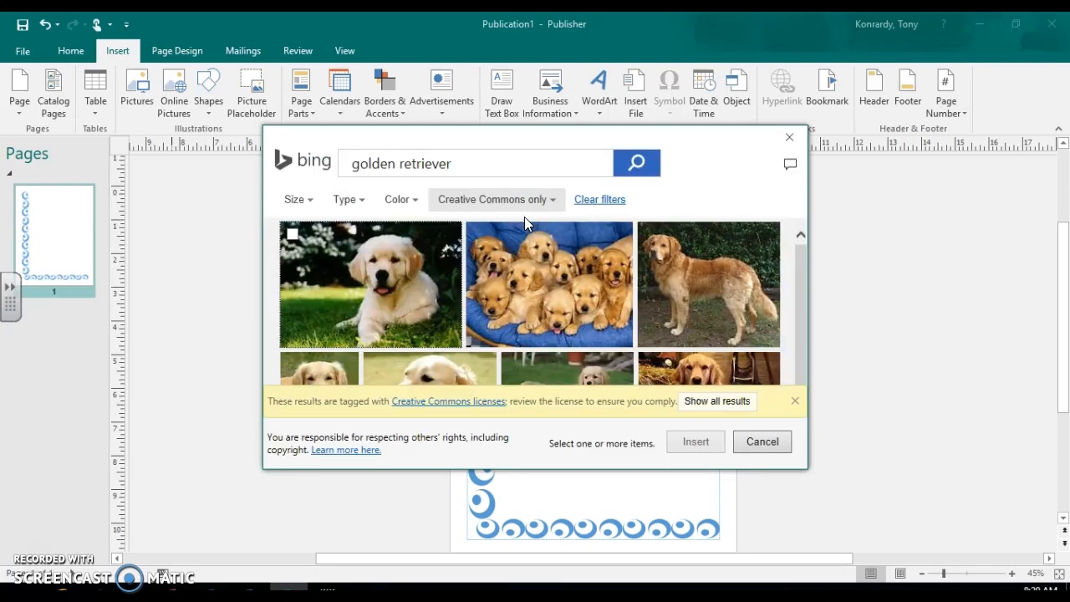
{"action": "left_click", "coordinate": [541, 265]}
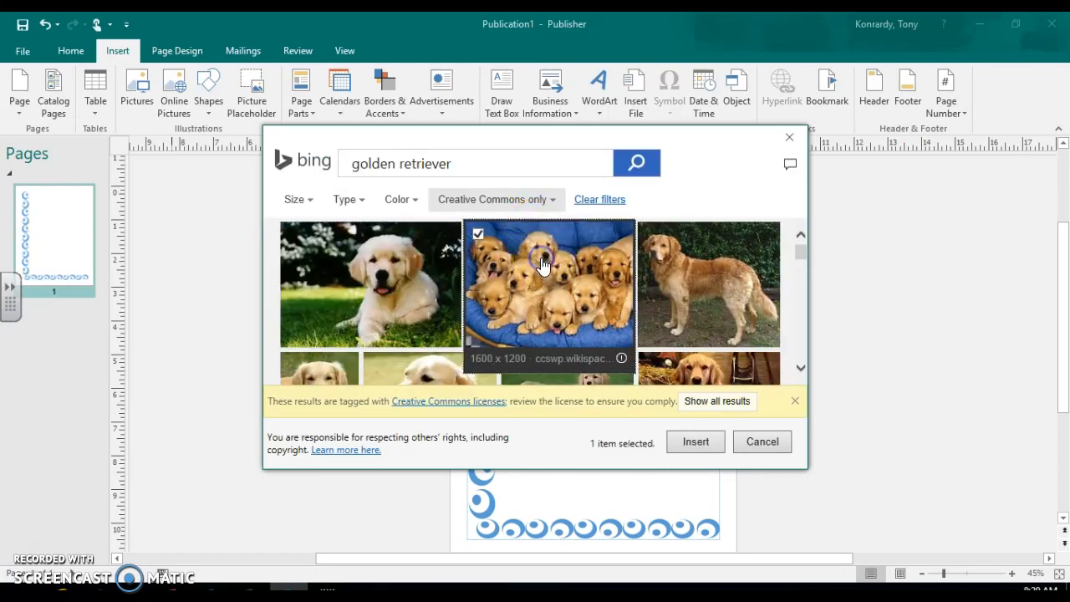
{"action": "left_click", "coordinate": [699, 444]}
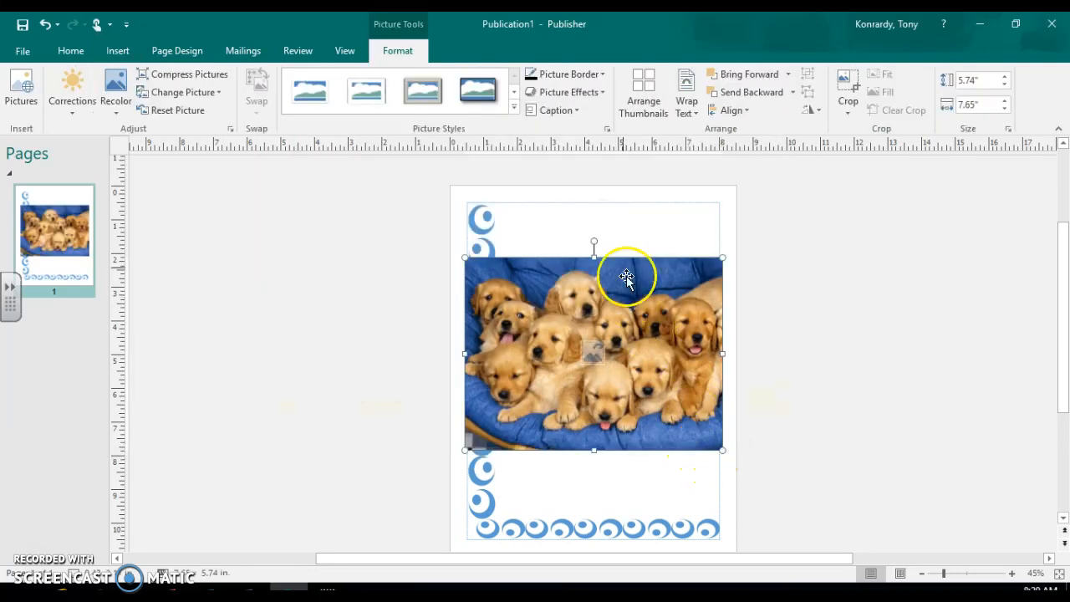
Step: Shrink the puppy picture to about 4.55" by 3.42" and place it at the page's upper left, inside the border
{"action": "left_click_drag", "start_coordinate": [597, 243], "coordinate": [594, 280]}
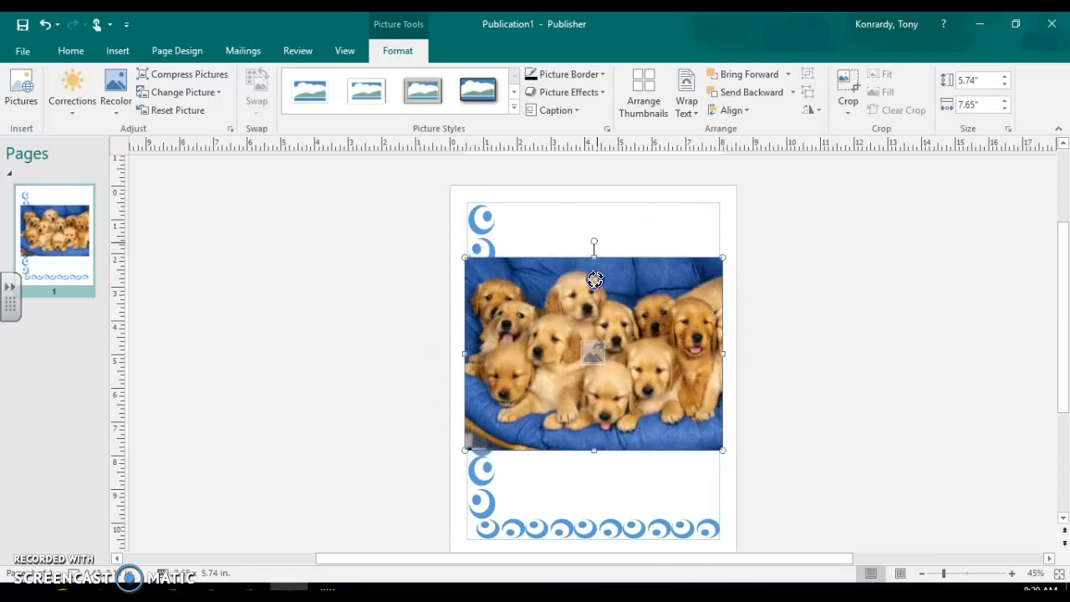
{"action": "left_click_drag", "start_coordinate": [719, 452], "coordinate": [635, 276]}
{"action": "left_click", "coordinate": [789, 297]}
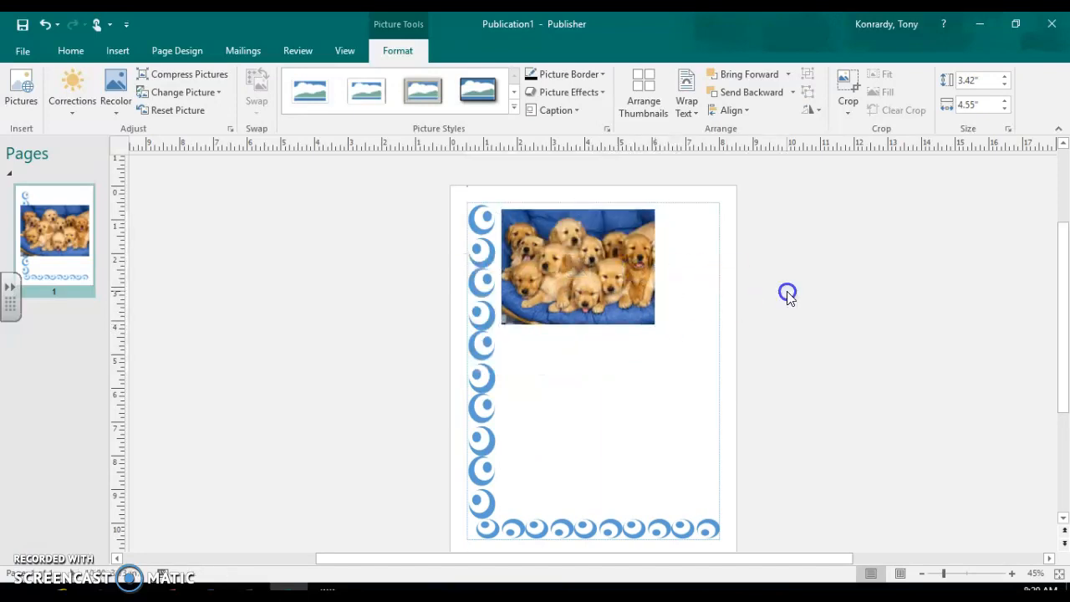
Step: Insert the page part with a dune picture above title text and move it off the page to the left
{"action": "left_click", "coordinate": [124, 52]}
{"action": "left_click", "coordinate": [301, 90]}
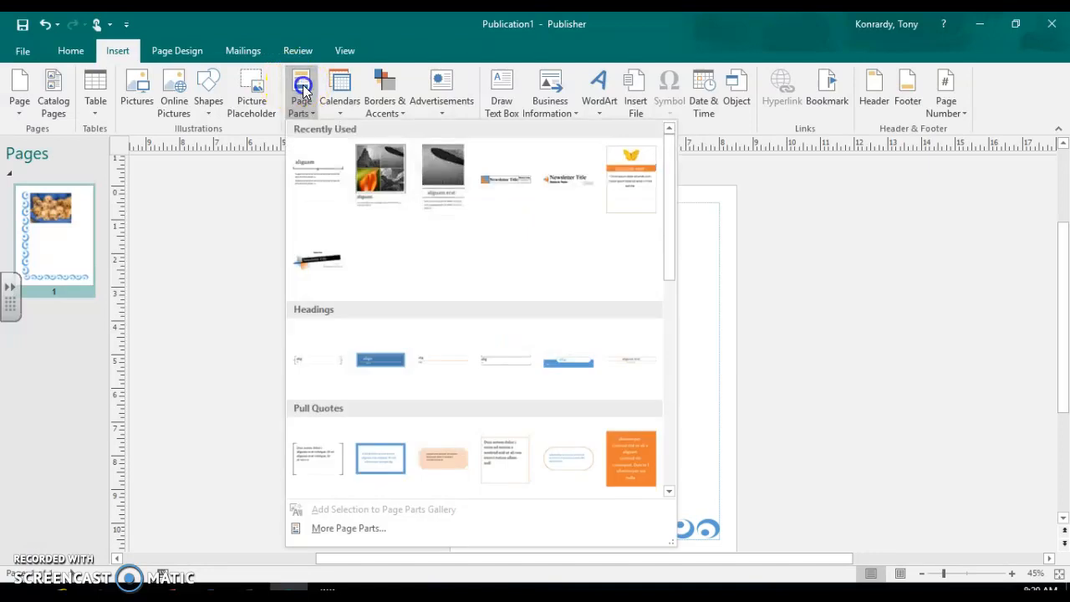
{"action": "left_click", "coordinate": [441, 168]}
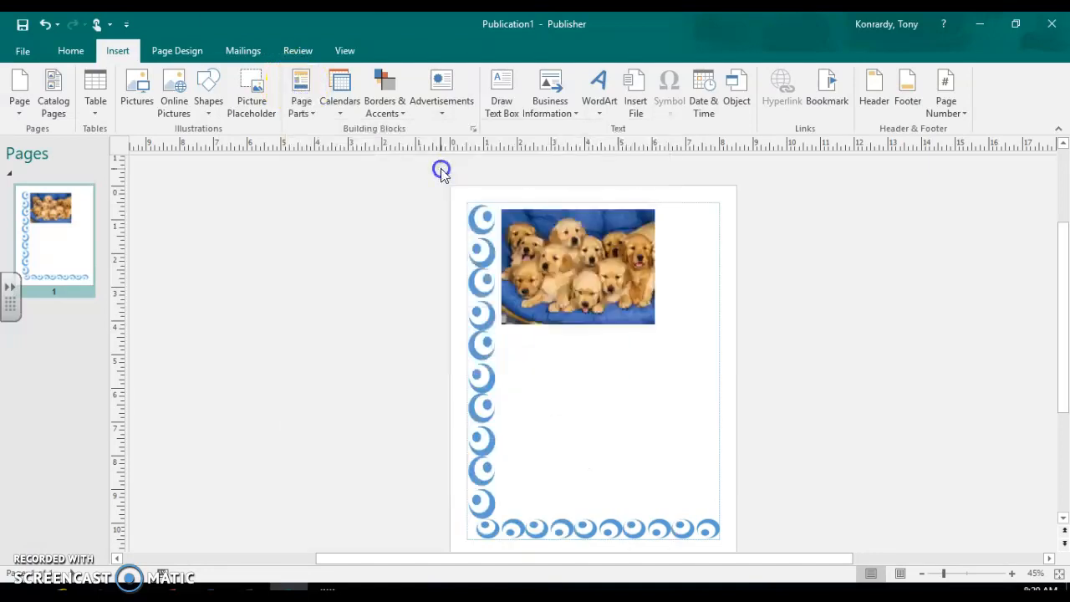
{"action": "left_click_drag", "start_coordinate": [610, 341], "coordinate": [332, 294]}
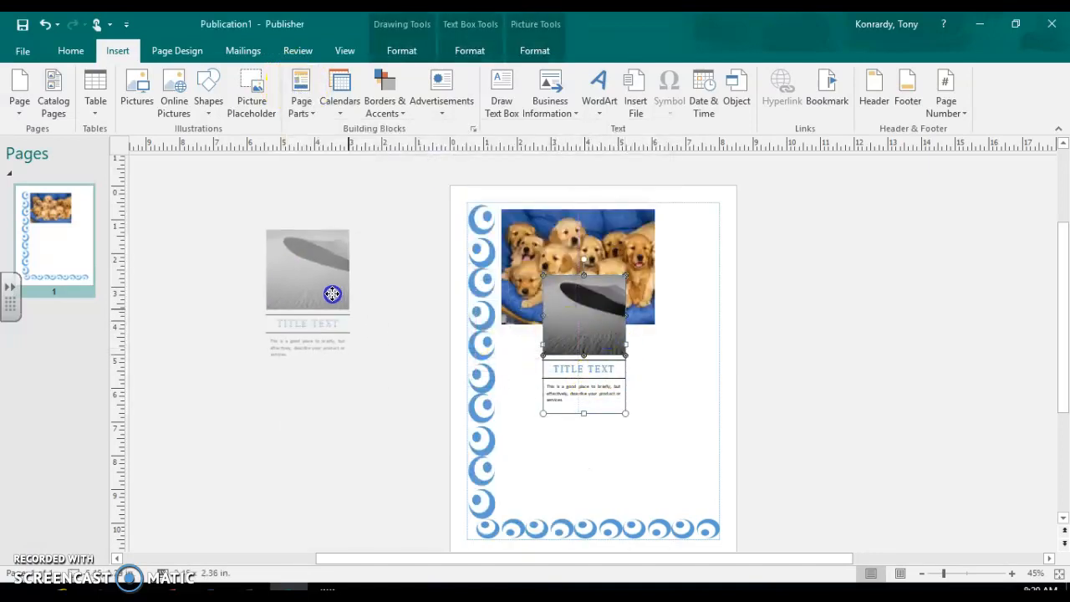
Step: Ungroup the picture, title and description of the page part beside the page
{"action": "mouse_move", "coordinate": [228, 203]}
{"action": "left_mouse_down"}
{"action": "mouse_move", "coordinate": [406, 310]}
{"action": "mouse_move", "coordinate": [392, 410]}
{"action": "mouse_move", "coordinate": [402, 435]}
{"action": "left_mouse_up"}
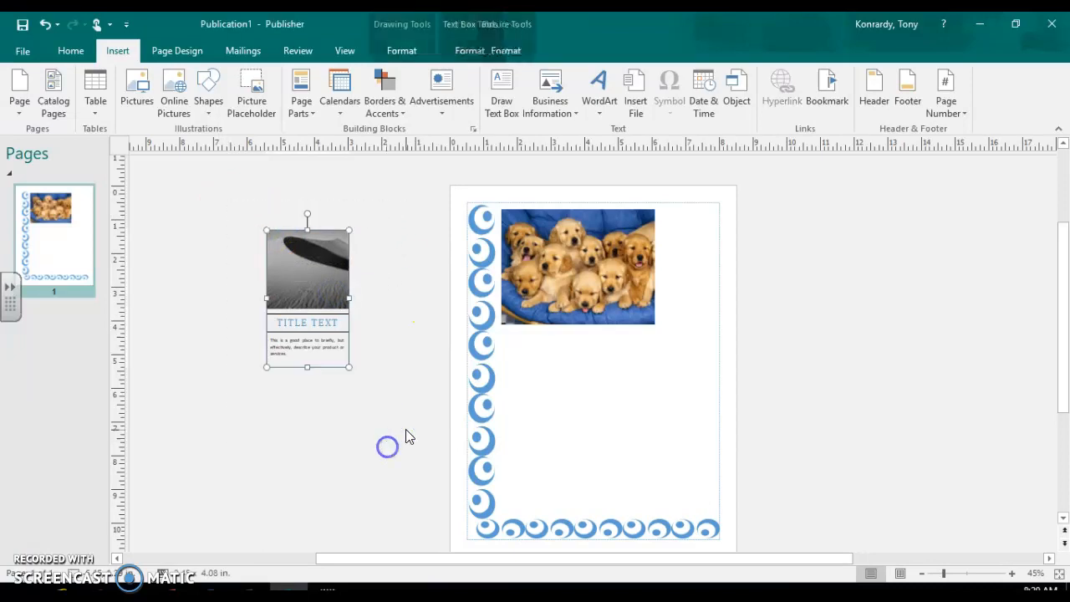
{"action": "left_click", "coordinate": [75, 51]}
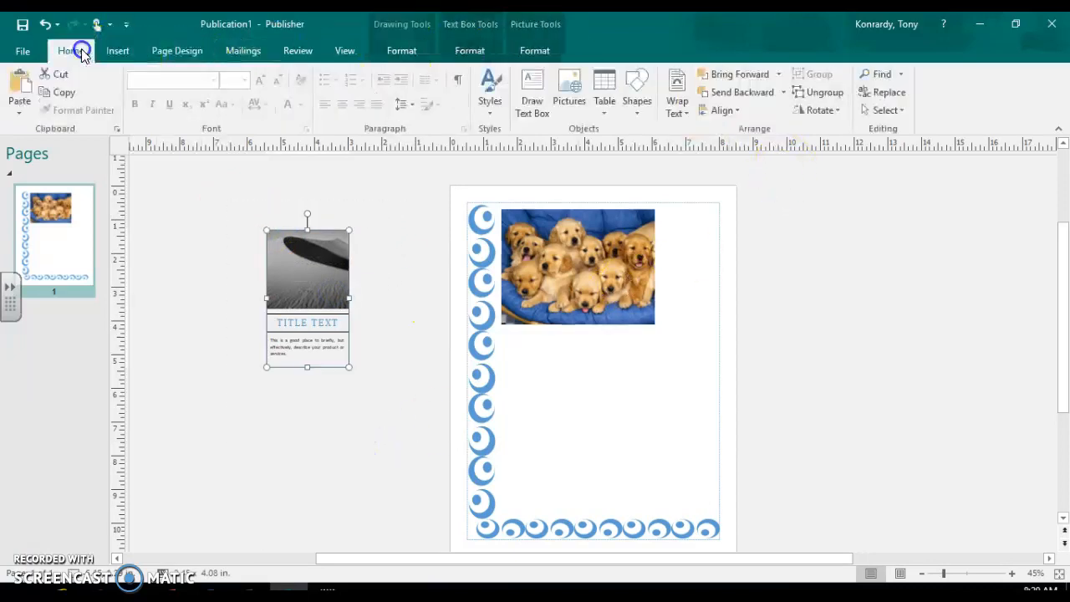
{"action": "left_click", "coordinate": [819, 73]}
{"action": "mouse_move", "coordinate": [315, 245]}
{"action": "left_mouse_down"}
{"action": "mouse_move", "coordinate": [341, 219]}
{"action": "mouse_move", "coordinate": [404, 194]}
{"action": "mouse_move", "coordinate": [316, 218]}
{"action": "left_mouse_up"}
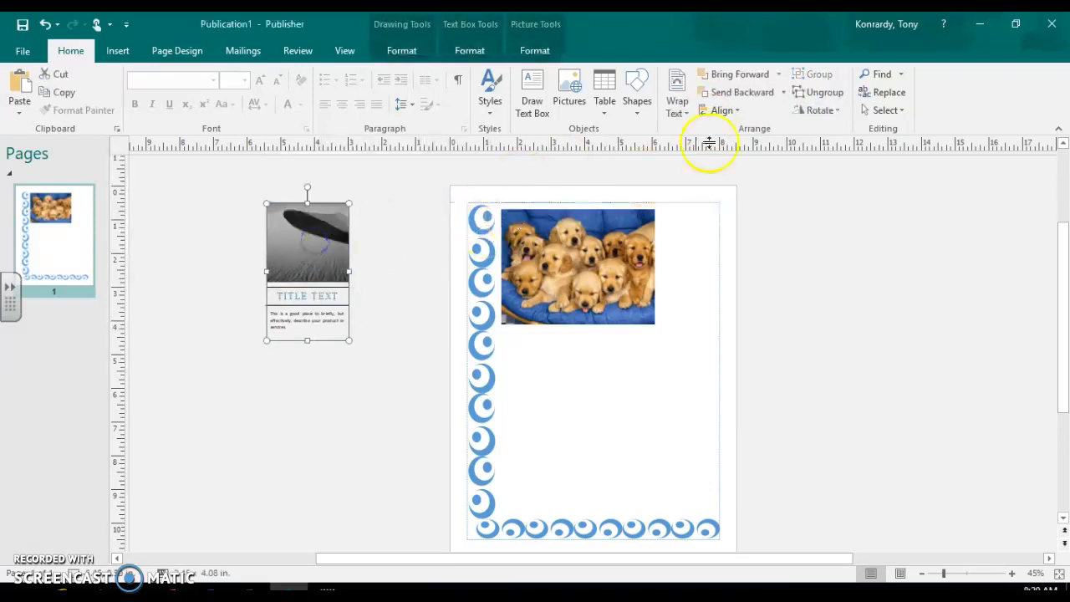
{"action": "left_click", "coordinate": [808, 97]}
Step: Move the dune picture aside and place the puppy picture, slightly reduced, above the title text
{"action": "left_click_drag", "start_coordinate": [334, 255], "coordinate": [219, 215]}
{"action": "left_click_drag", "start_coordinate": [601, 272], "coordinate": [357, 260]}
{"action": "left_click", "coordinate": [411, 270]}
Step: Group the puppy picture with the title and description text, and move the group onto the upper part of the page
{"action": "left_click_drag", "start_coordinate": [445, 176], "coordinate": [300, 191]}
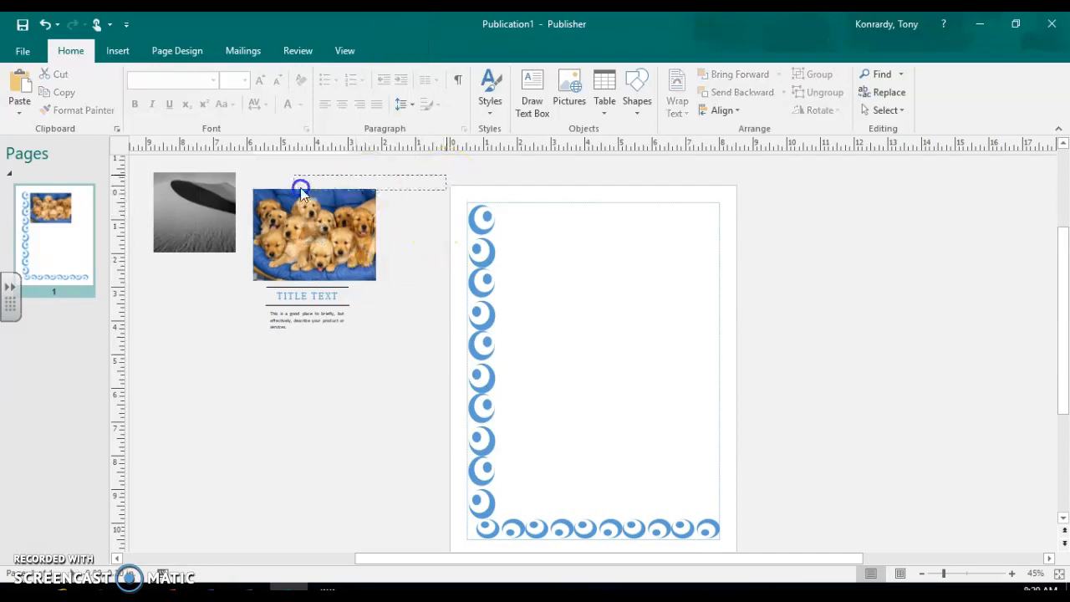
{"action": "mouse_move", "coordinate": [248, 387]}
{"action": "left_mouse_down"}
{"action": "mouse_move", "coordinate": [233, 384]}
{"action": "mouse_move", "coordinate": [242, 381]}
{"action": "left_mouse_up"}
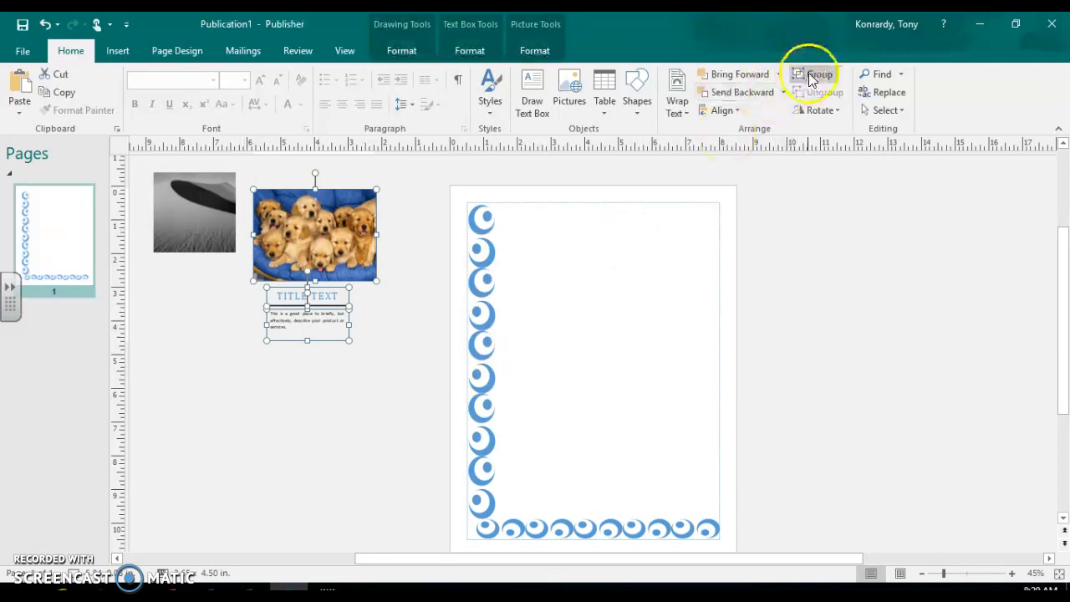
{"action": "left_click", "coordinate": [805, 74]}
{"action": "left_click_drag", "start_coordinate": [346, 241], "coordinate": [611, 269]}
{"action": "left_click", "coordinate": [811, 272]}
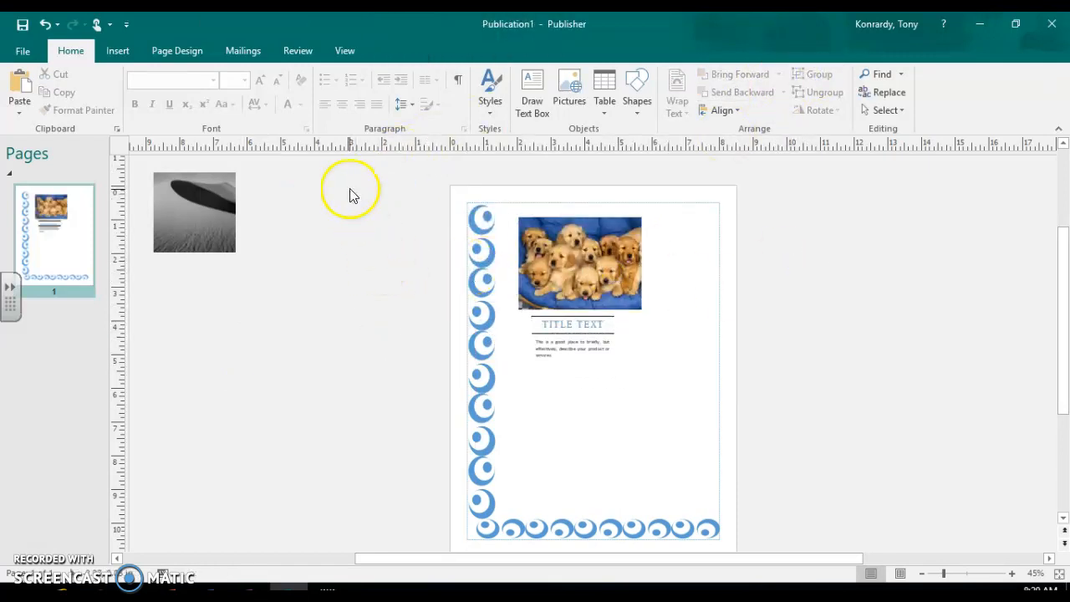
Step: Move the puppy group off the page to the right and insert the dune-picture page part again
{"action": "left_click_drag", "start_coordinate": [546, 268], "coordinate": [832, 255]}
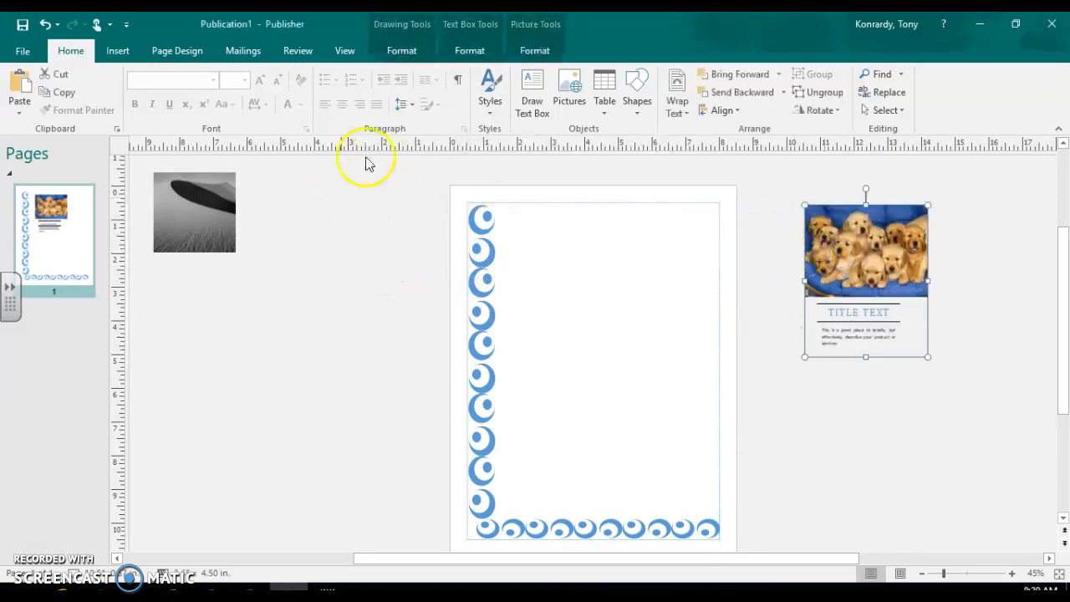
{"action": "left_click", "coordinate": [117, 51]}
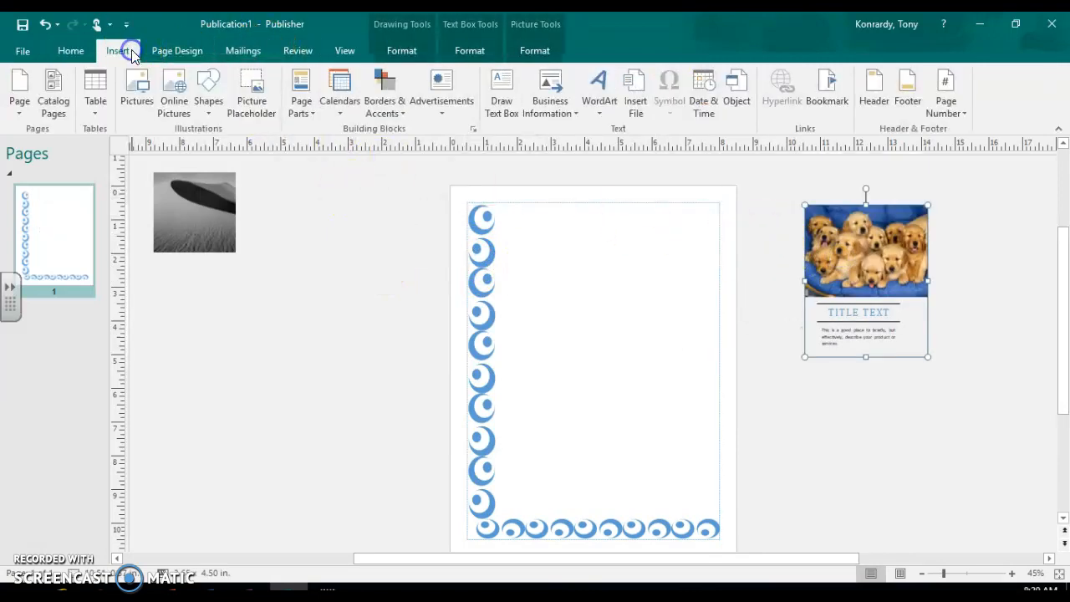
{"action": "left_click", "coordinate": [305, 94]}
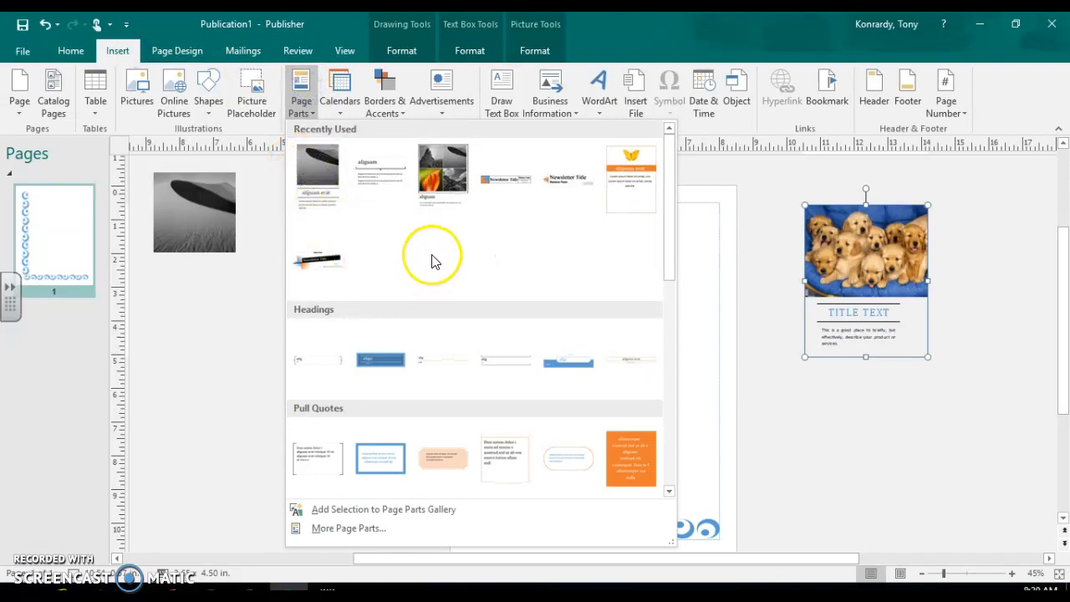
{"action": "left_click", "coordinate": [322, 178]}
Step: Change the dune picture inside the new page part to the golden retriever puppies picture from a Bing search for "golden retriever"
{"action": "left_click", "coordinate": [596, 313]}
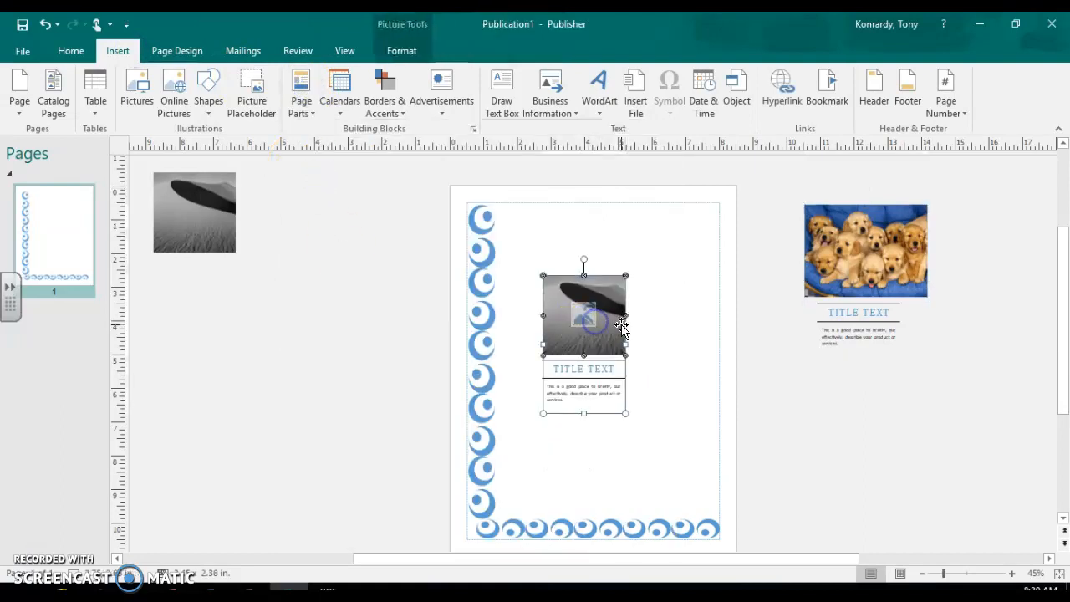
{"action": "mouse_move", "coordinate": [587, 317]}
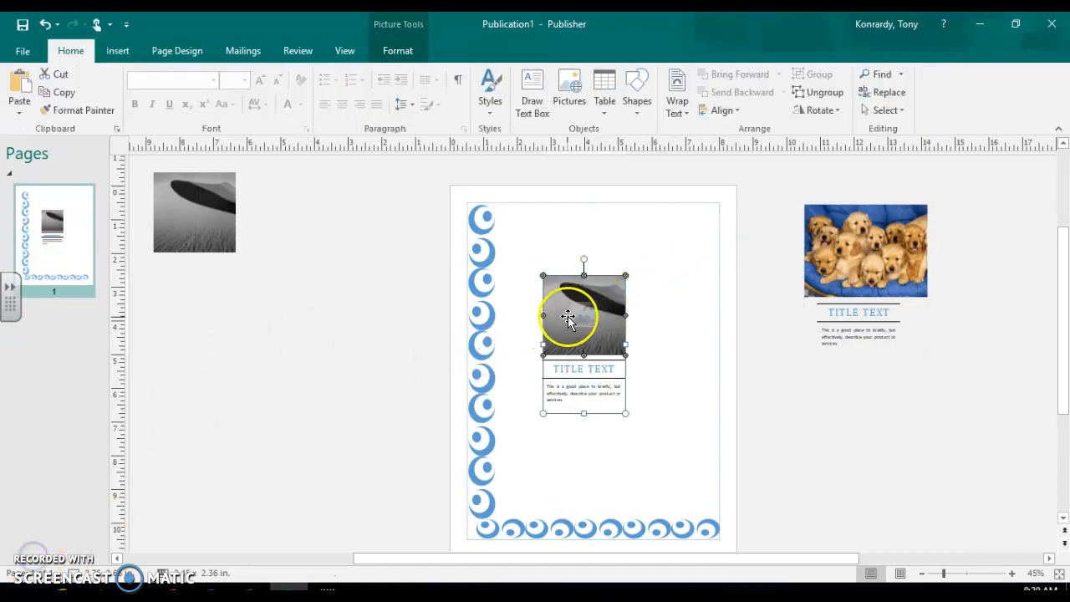
{"action": "right_click", "coordinate": [605, 303]}
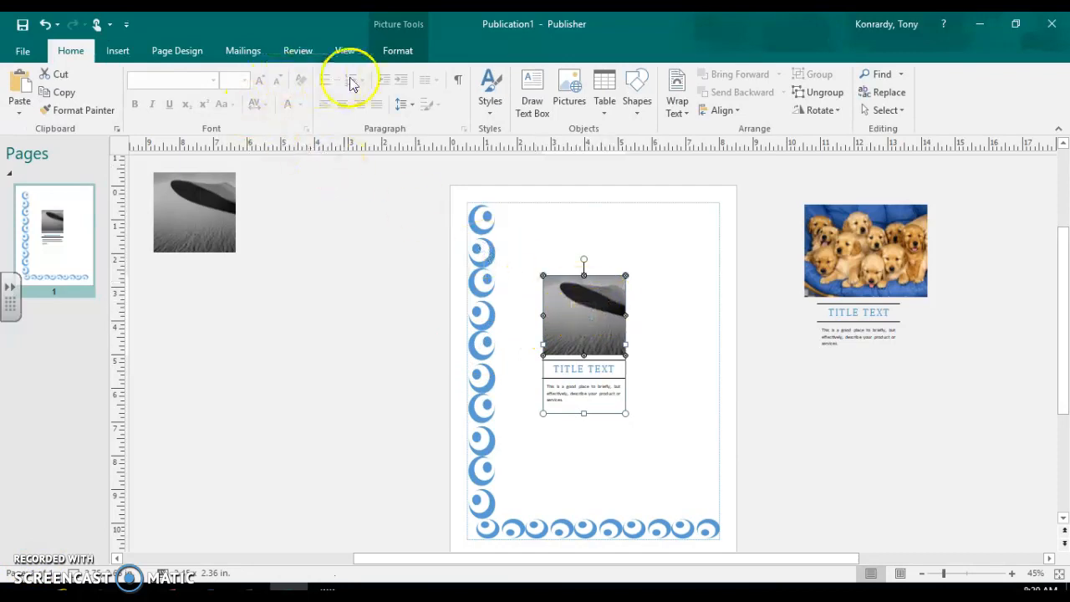
{"action": "left_click", "coordinate": [395, 49]}
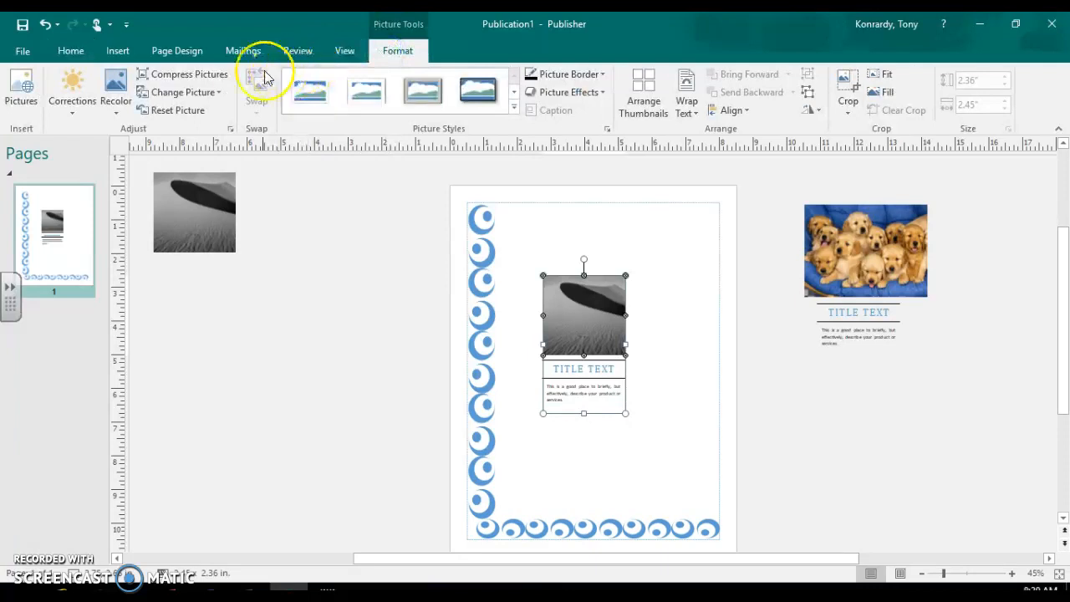
{"action": "left_click", "coordinate": [212, 93]}
{"action": "left_click", "coordinate": [208, 111]}
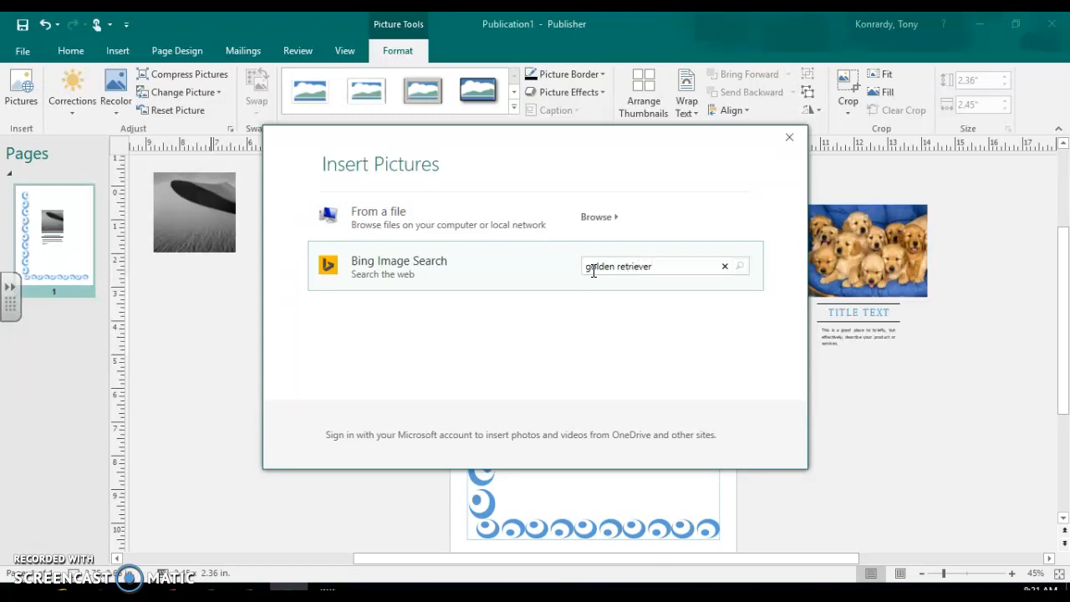
{"action": "key", "text": "Return"}
{"action": "left_click", "coordinate": [595, 311]}
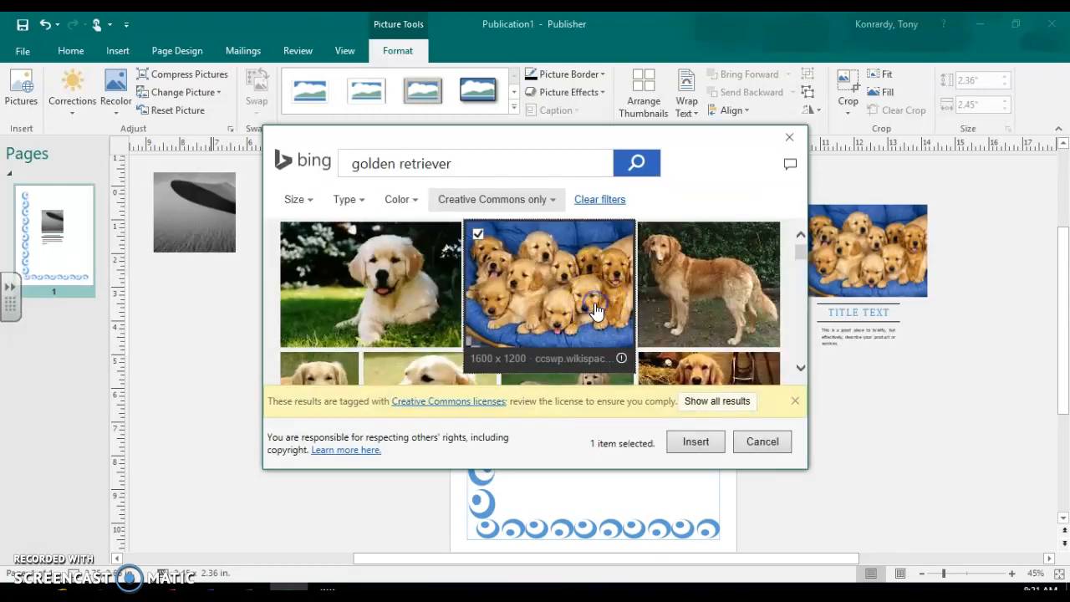
{"action": "left_click", "coordinate": [697, 442]}
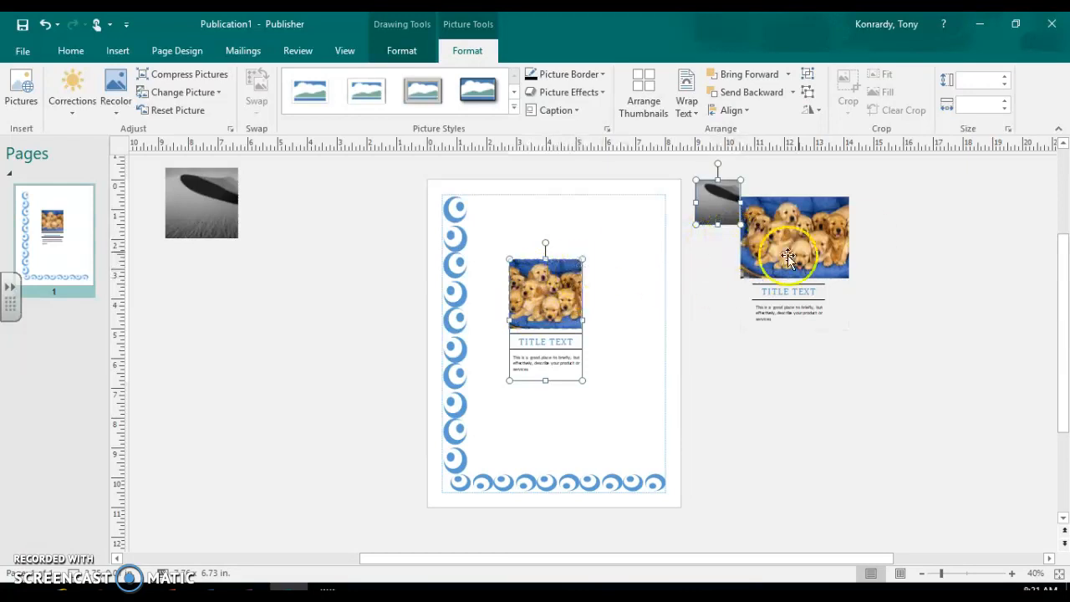
{"action": "left_click", "coordinate": [775, 361]}
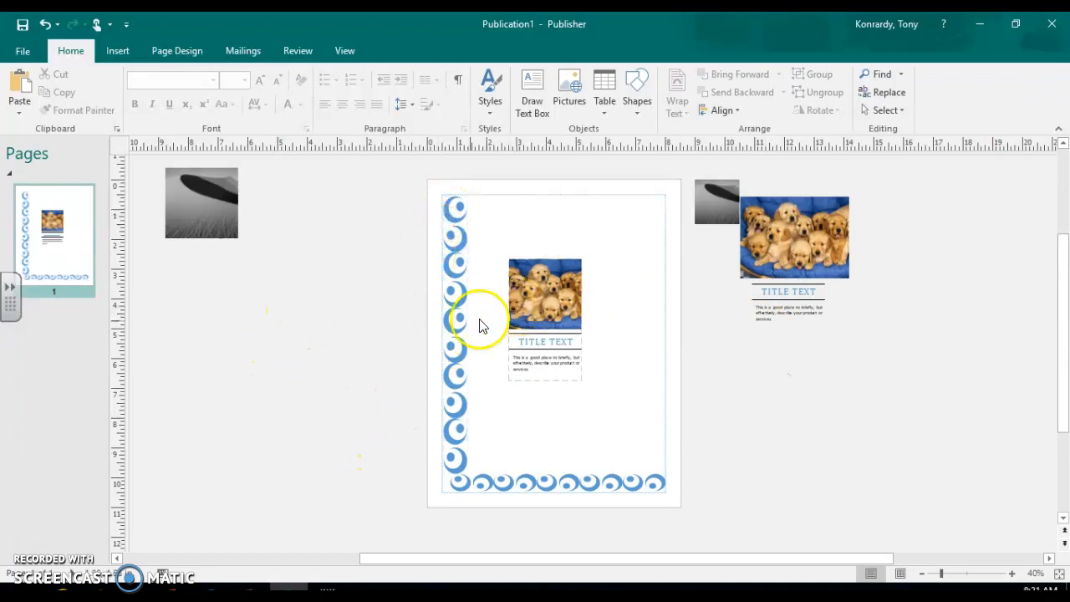
Step: Insert a blank page after page 1, and move page 1's puppy page part into the scratch area left of the page
{"action": "left_click", "coordinate": [118, 51]}
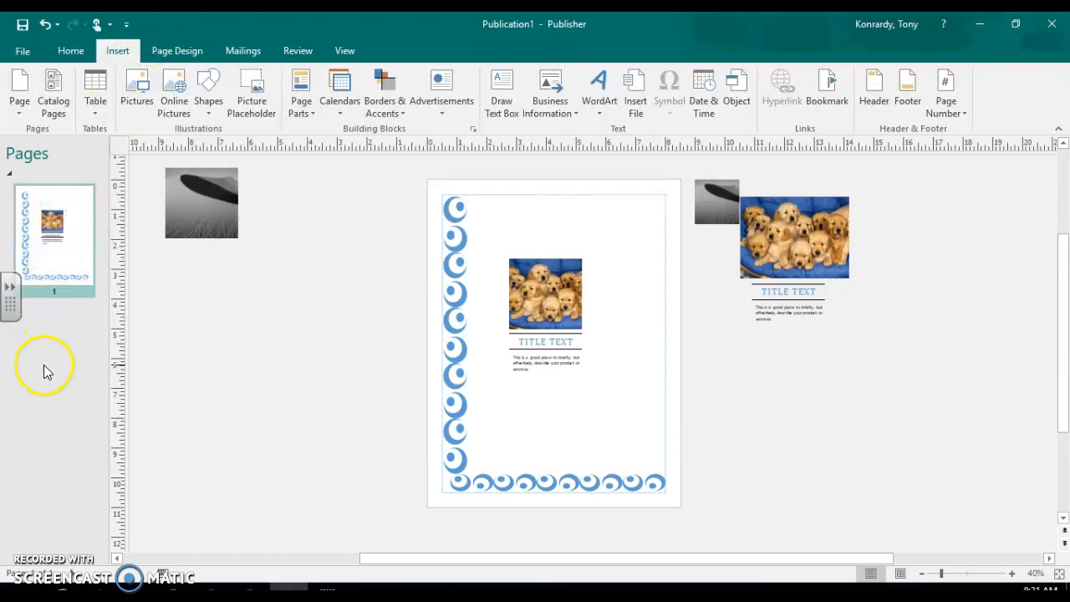
{"action": "left_click", "coordinate": [24, 86]}
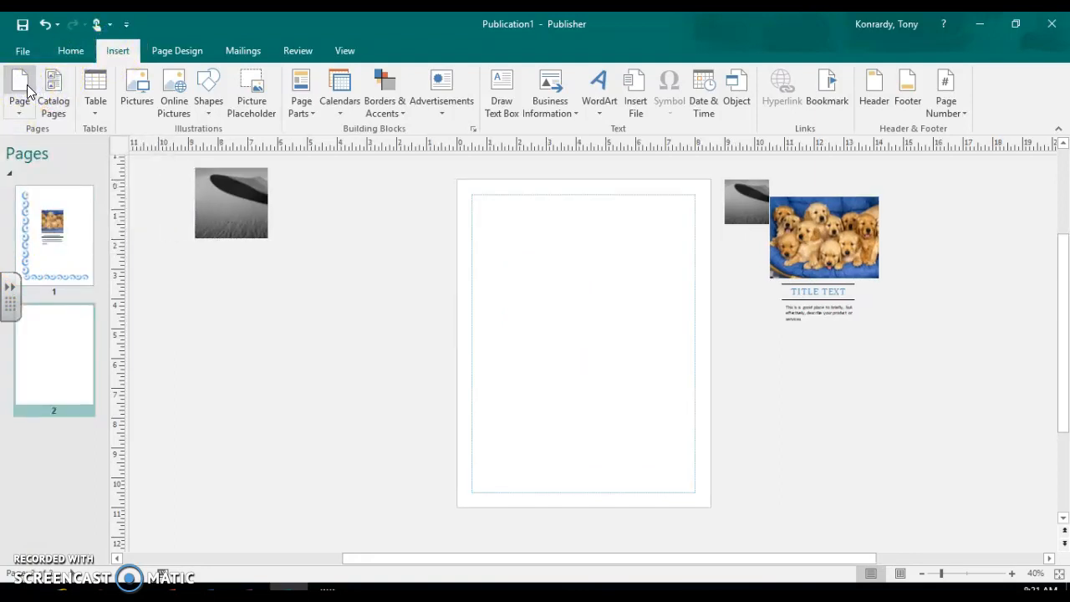
{"action": "left_click", "coordinate": [42, 201]}
{"action": "left_click_drag", "start_coordinate": [561, 281], "coordinate": [231, 355]}
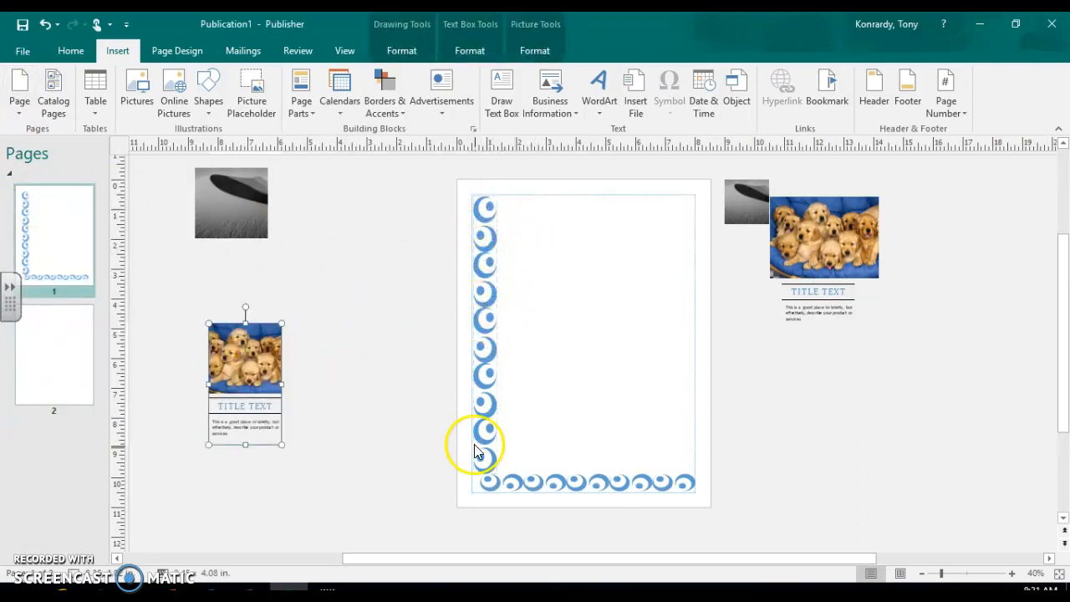
Step: Insert two duplicates of the bordered page after page 1
{"action": "left_click", "coordinate": [22, 115]}
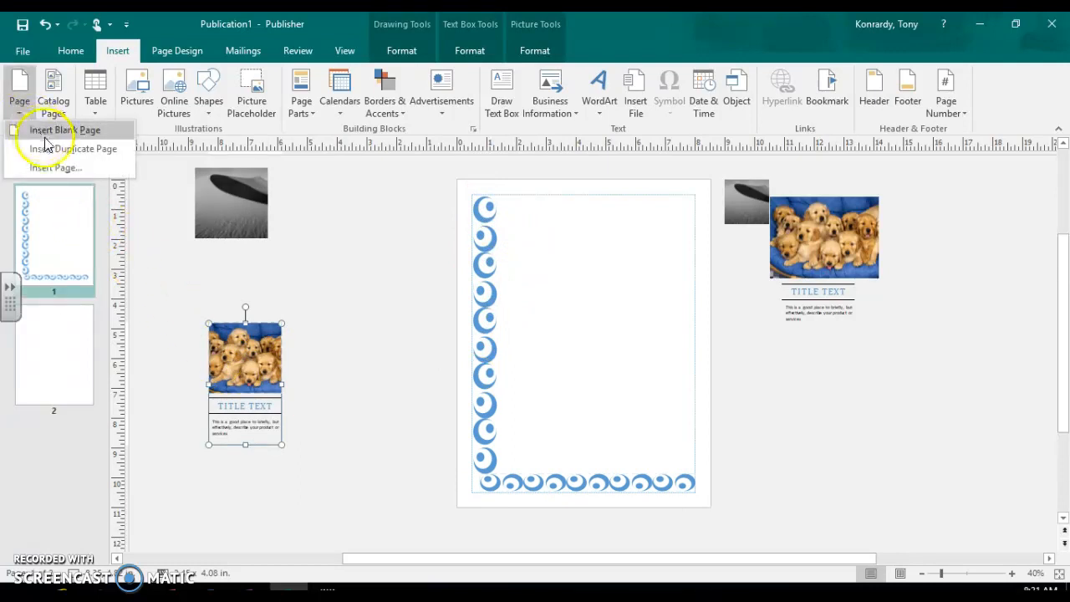
{"action": "left_click", "coordinate": [46, 137]}
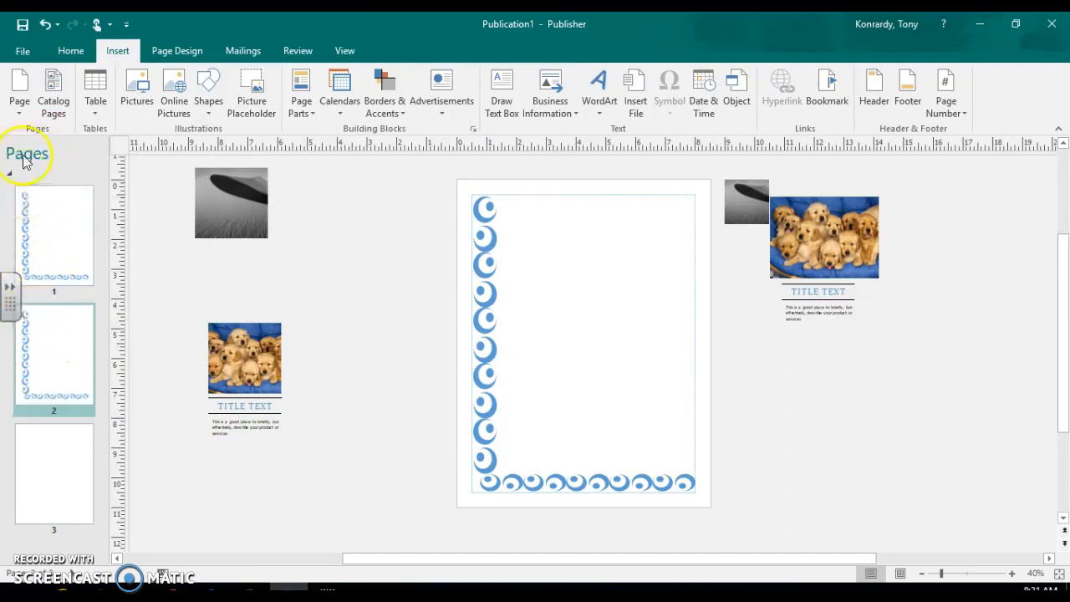
{"action": "left_click", "coordinate": [21, 108]}
{"action": "left_click", "coordinate": [38, 146]}
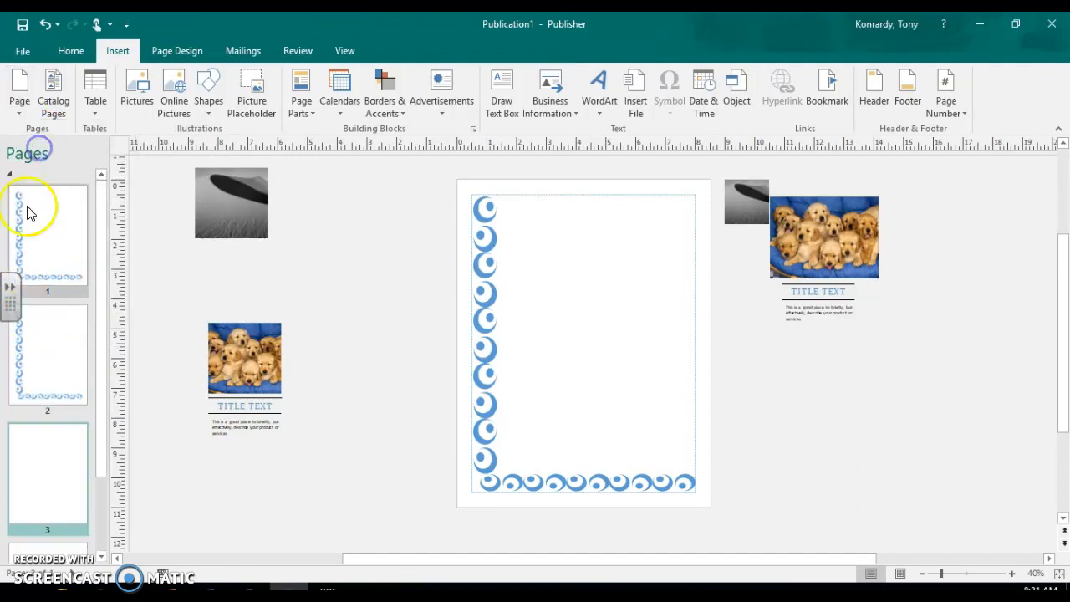
Step: Move the puppy page part from the scratch area onto the upper part of page 2, and duplicate that page
{"action": "left_click", "coordinate": [52, 355]}
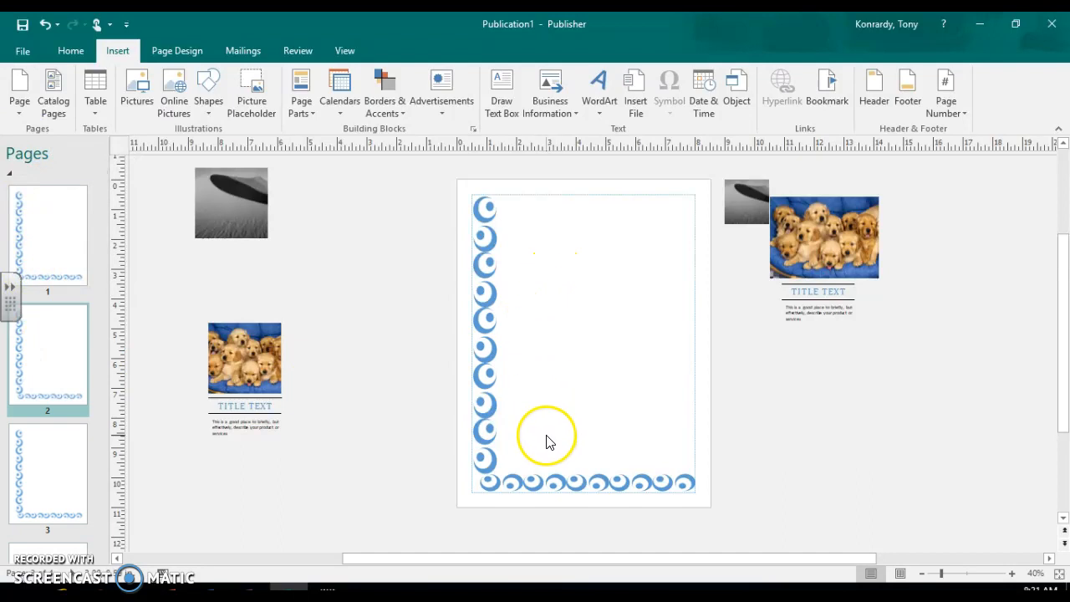
{"action": "left_click_drag", "start_coordinate": [229, 355], "coordinate": [538, 239]}
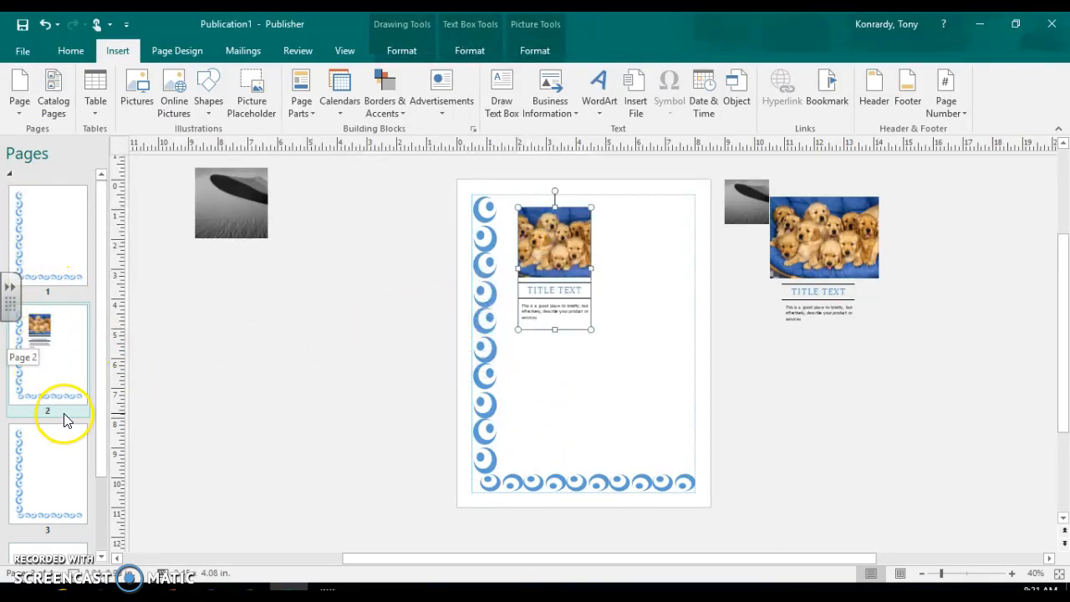
{"action": "right_click", "coordinate": [70, 376]}
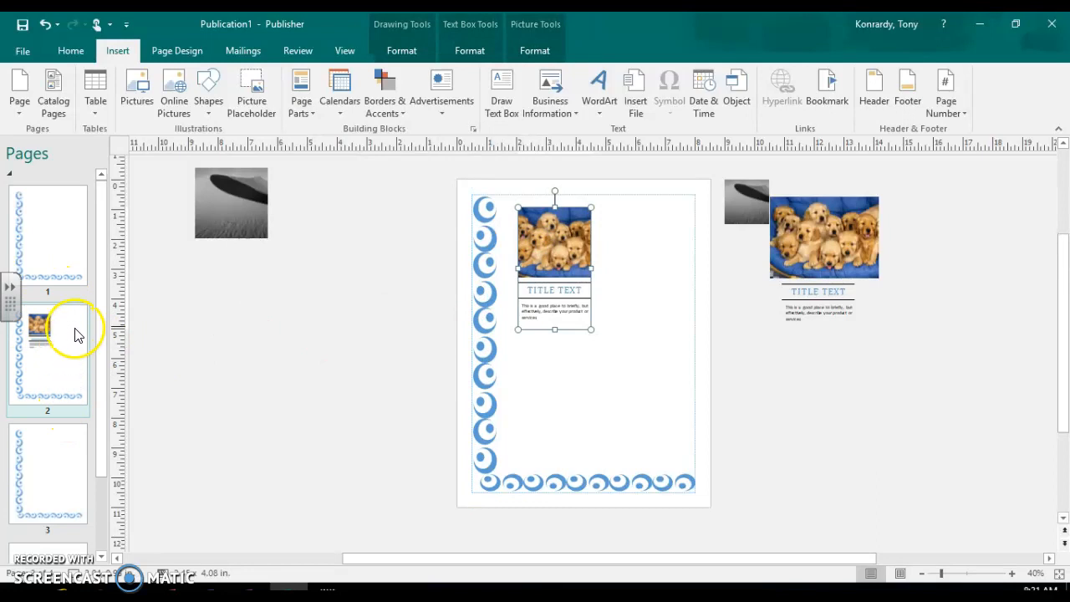
{"action": "left_click", "coordinate": [20, 114]}
{"action": "left_click", "coordinate": [34, 147]}
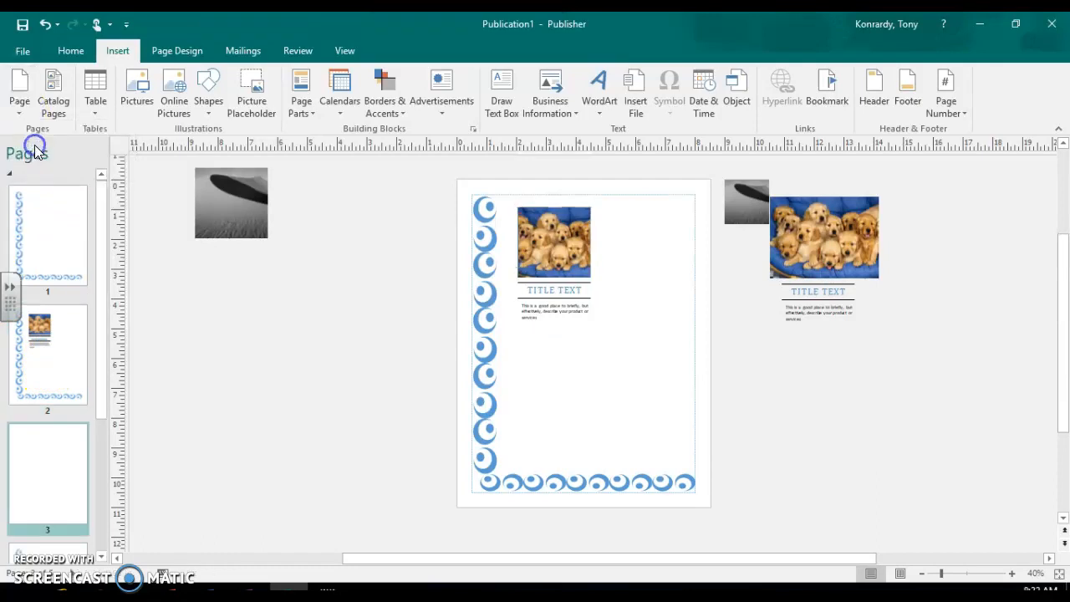
{"action": "right_click", "coordinate": [65, 465]}
{"action": "left_click", "coordinate": [59, 393]}
{"action": "scroll", "coordinate": [54, 425], "scroll_direction": "down", "scroll_amount": 3}
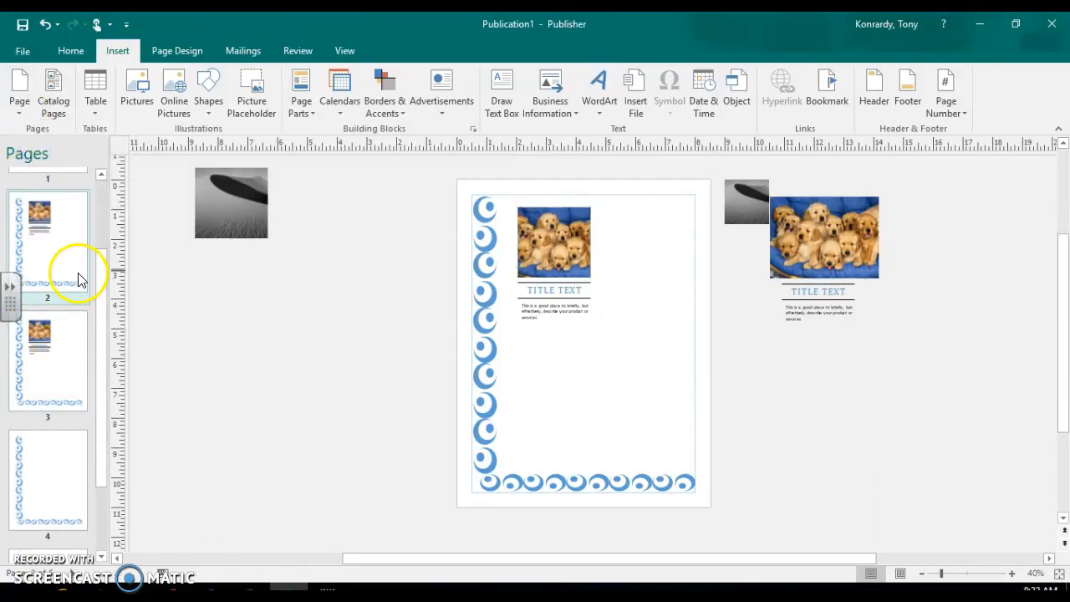
{"action": "scroll", "coordinate": [70, 359], "scroll_direction": "up", "scroll_amount": 3}
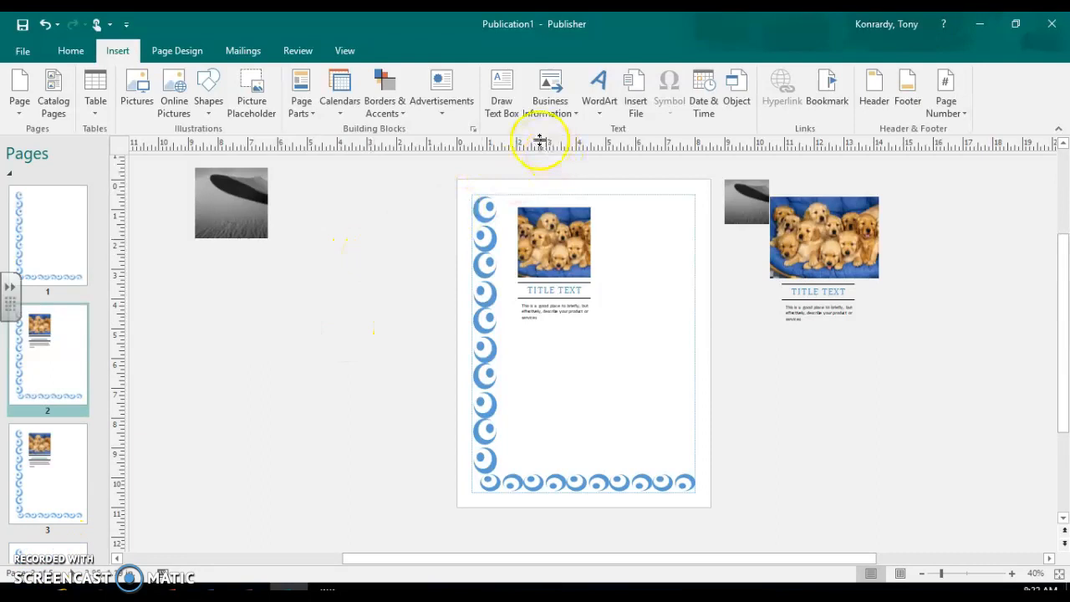
Step: Draw a text box beside the puppy picture on page 2, enter "hello", and enlarge its font size
{"action": "left_click", "coordinate": [502, 104]}
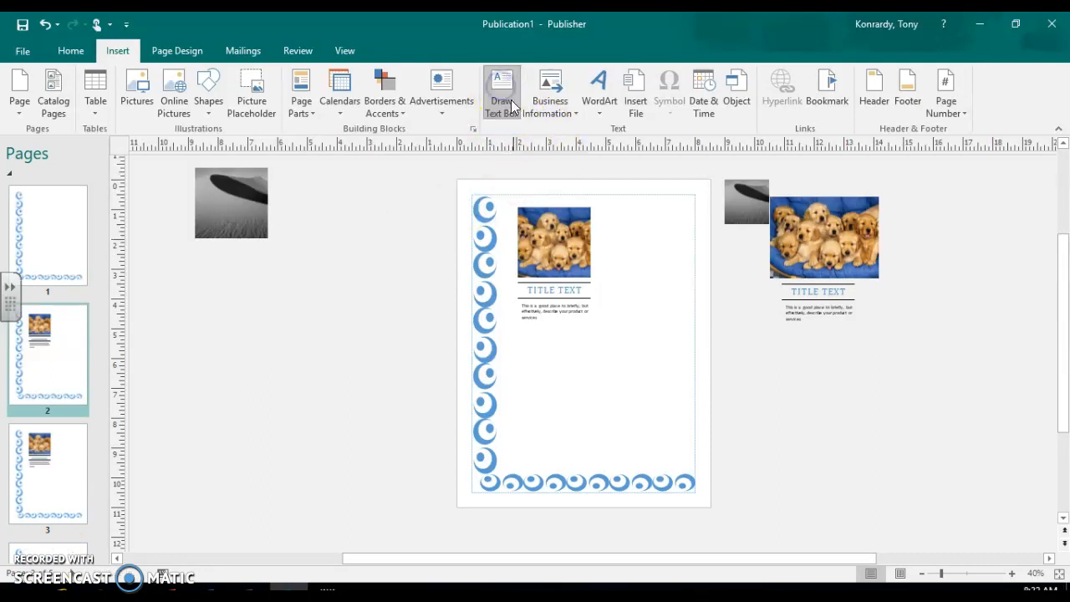
{"action": "left_click_drag", "start_coordinate": [595, 207], "coordinate": [689, 341]}
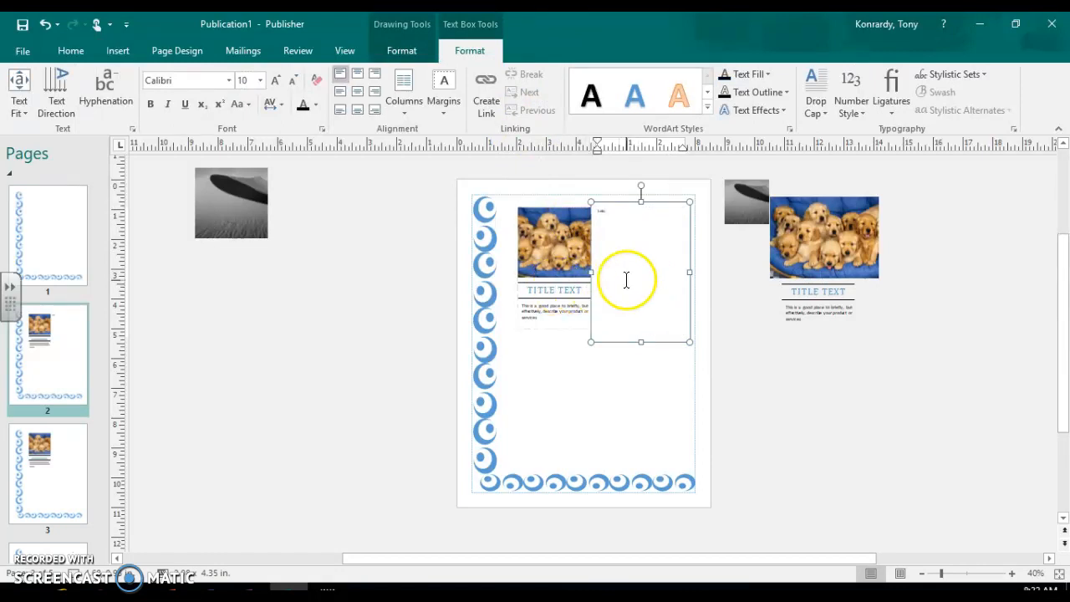
{"action": "left_click", "coordinate": [260, 81]}
{"action": "left_click", "coordinate": [243, 295]}
{"action": "left_click", "coordinate": [356, 349]}
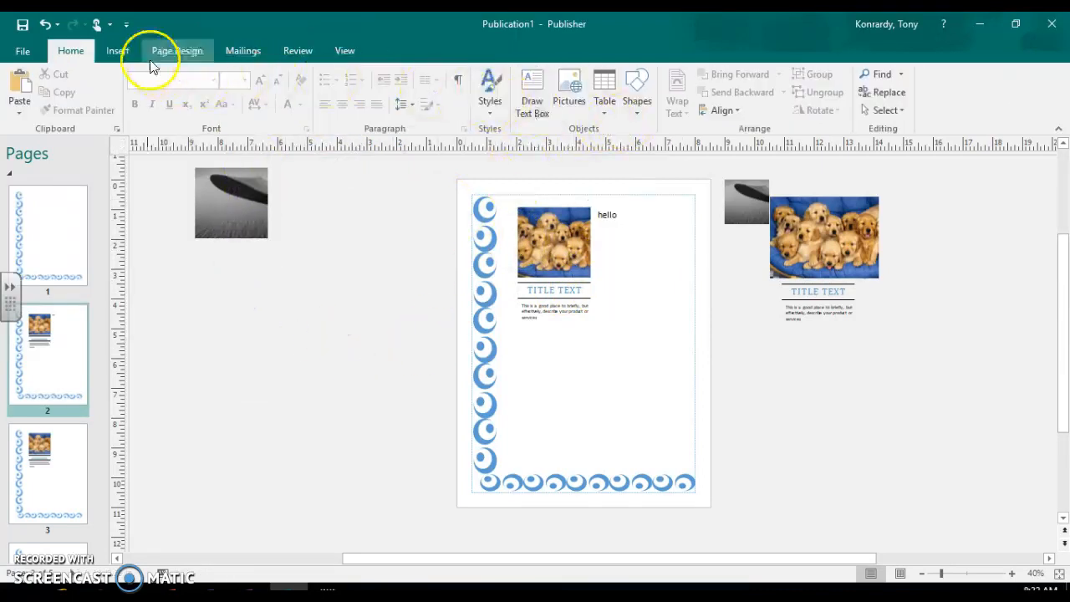
Step: Insert circular orange WordArt reading "Hello Everyone!" on page 2, in bold Arial Black at size 36
{"action": "left_click", "coordinate": [122, 52]}
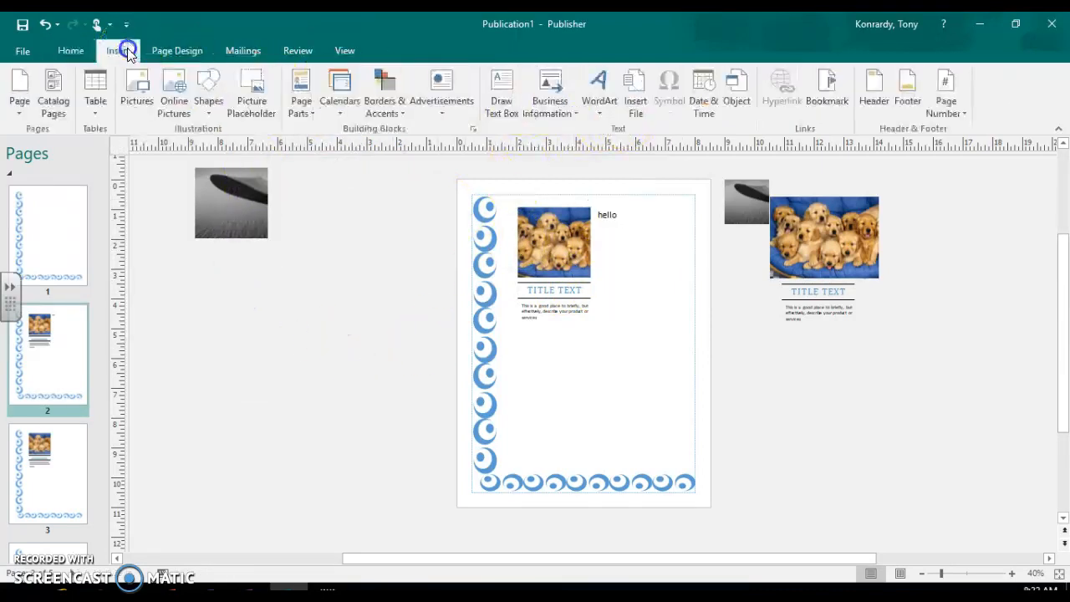
{"action": "left_click", "coordinate": [599, 98]}
{"action": "left_click", "coordinate": [716, 375]}
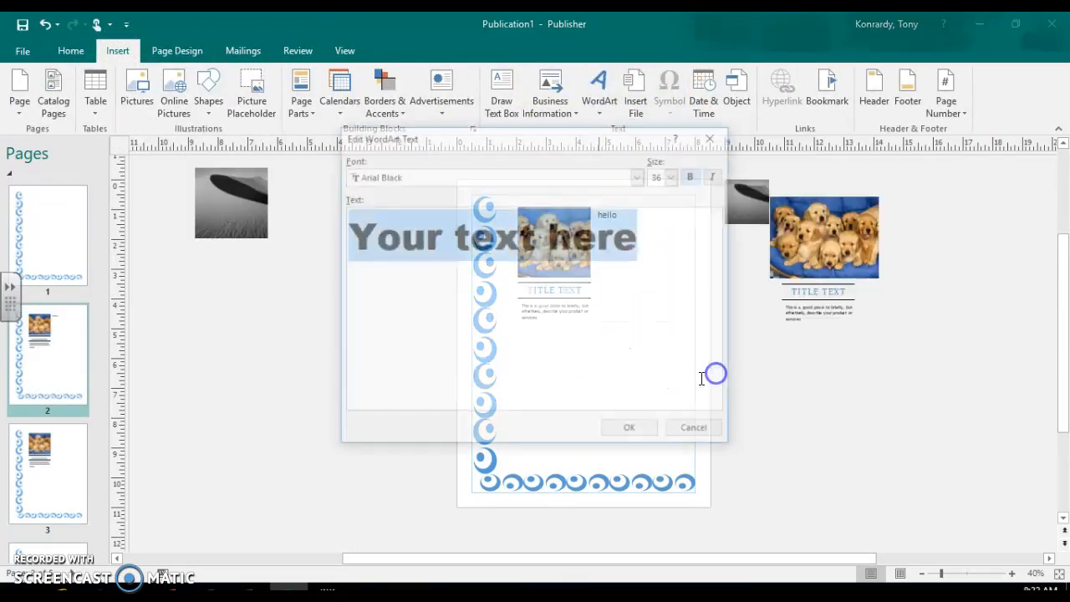
{"action": "type", "text": "Hel"}
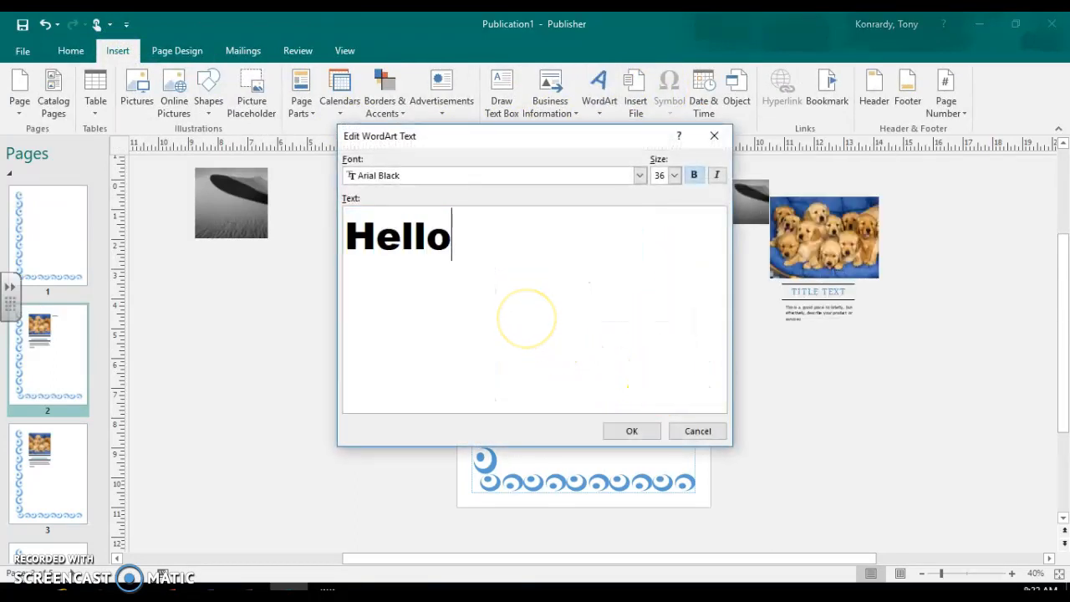
{"action": "type", "text": "lo Everyone"}
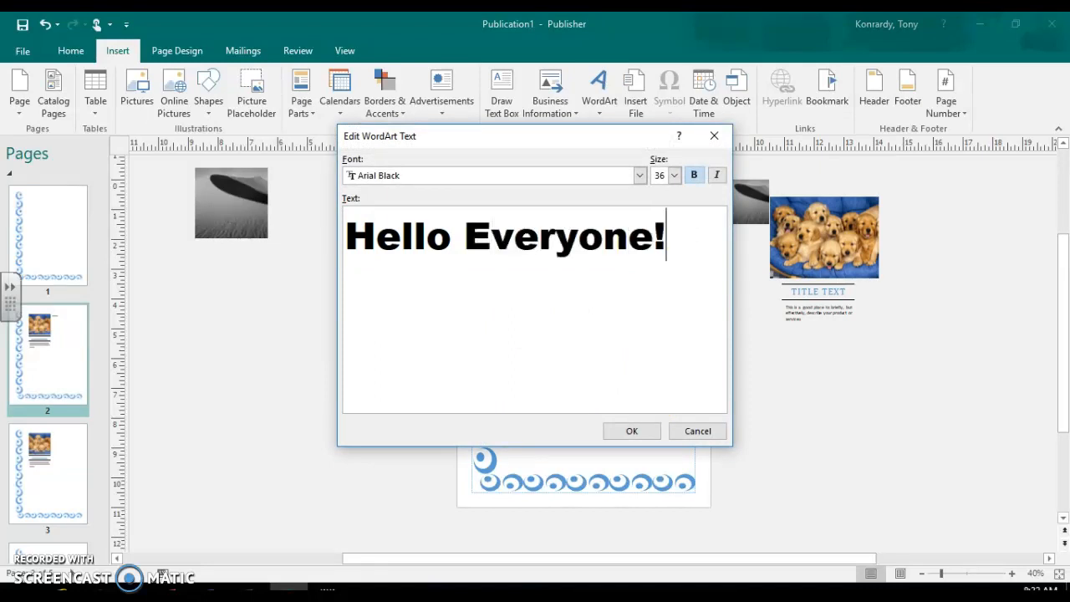
{"action": "left_click", "coordinate": [629, 430]}
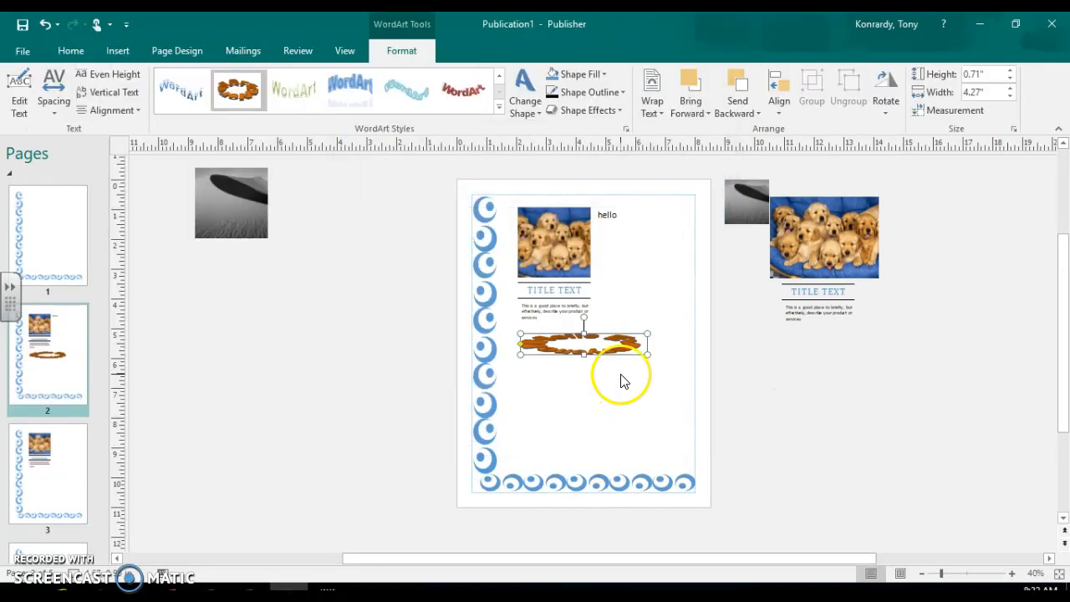
Step: Stretch the "Hello Everyone!" WordArt downward into a nearly round ring of text above the bottom border
{"action": "left_click_drag", "start_coordinate": [581, 348], "coordinate": [584, 374]}
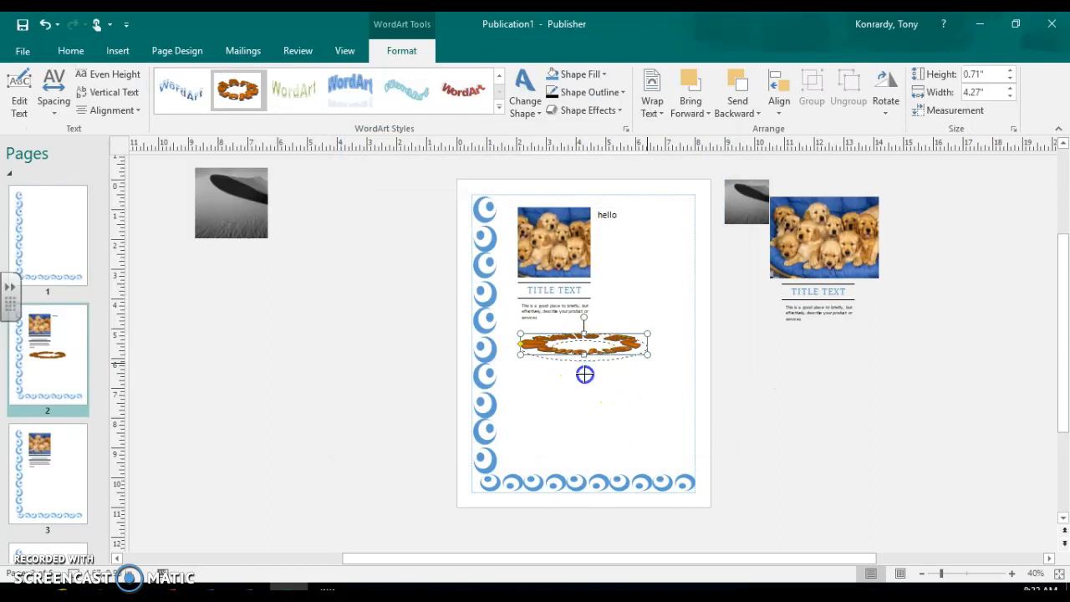
{"action": "left_click_drag", "start_coordinate": [593, 423], "coordinate": [591, 440]}
{"action": "left_click", "coordinate": [696, 401]}
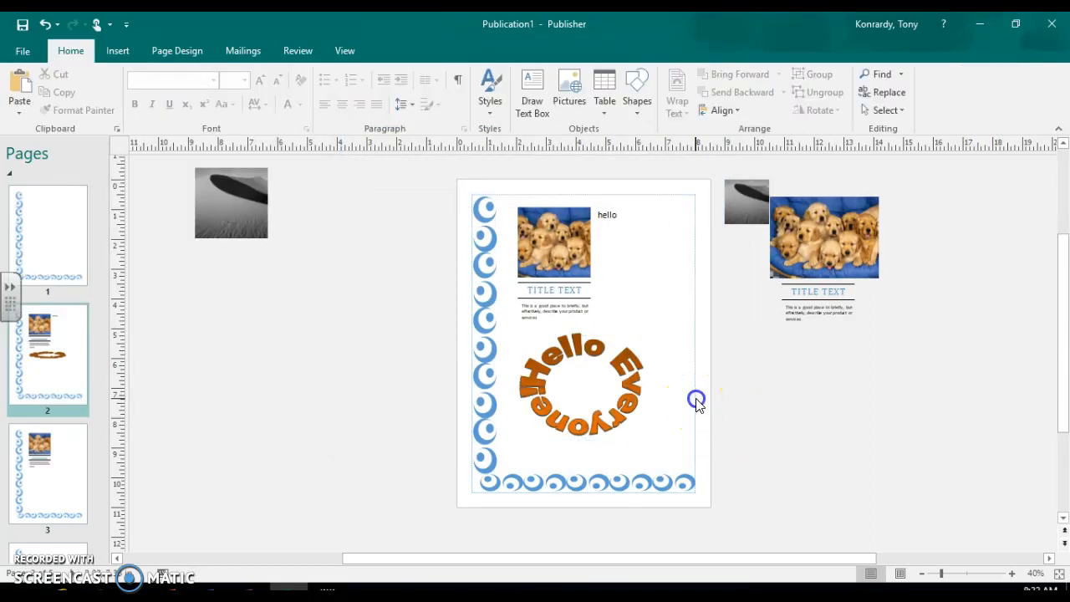
{"action": "left_click", "coordinate": [879, 403]}
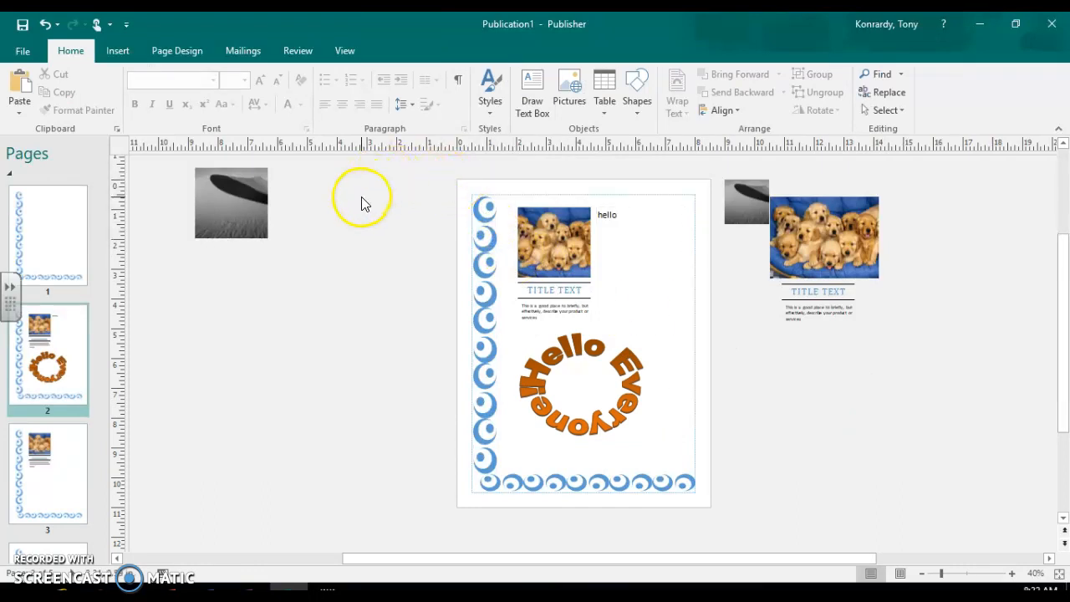
Step: Show the commands for inserting objects
{"action": "left_click", "coordinate": [122, 50]}
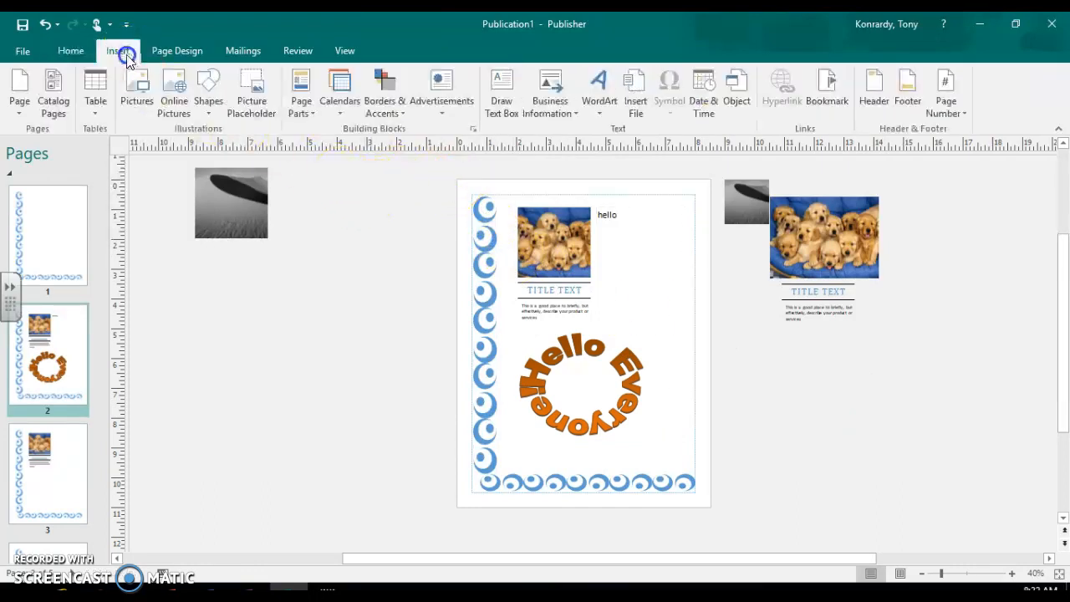